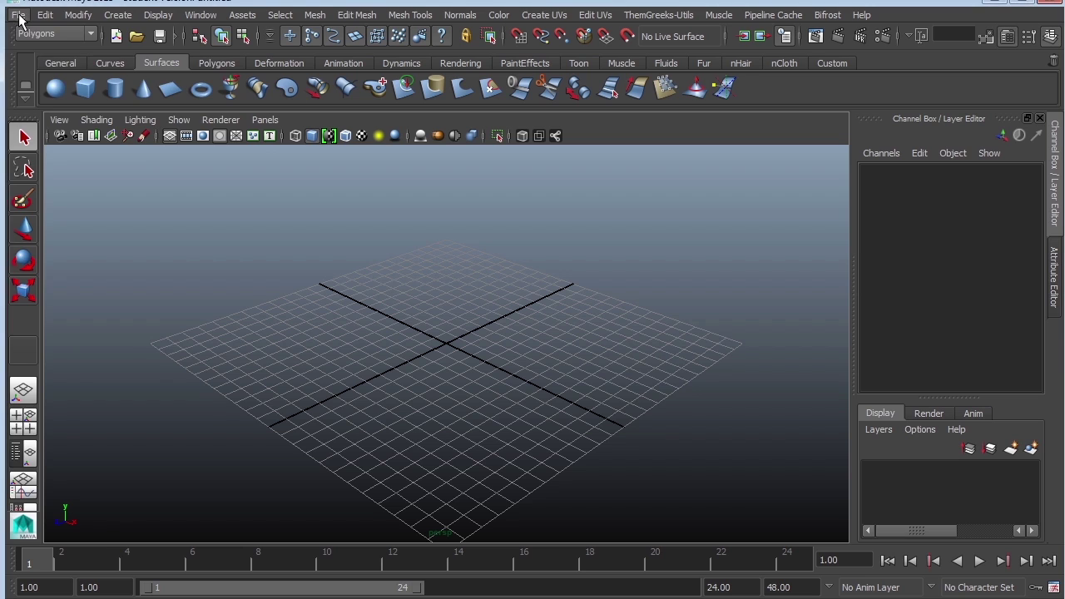
Set the Maya project to the Proj02_Haunted Hallway folder and start opening a scene.
click(18, 15)
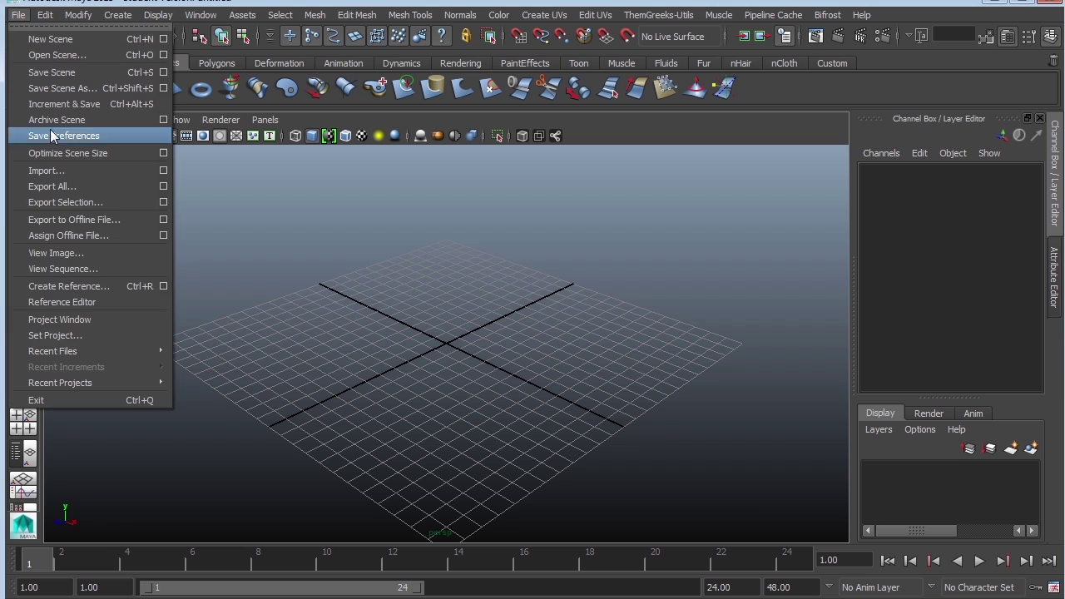
click(93, 334)
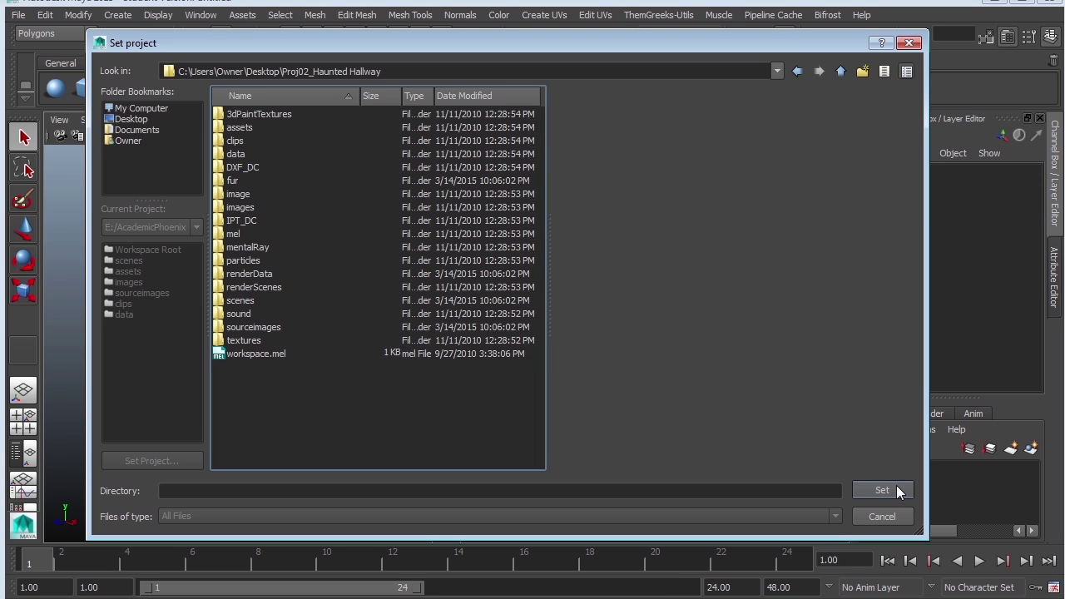
click(882, 490)
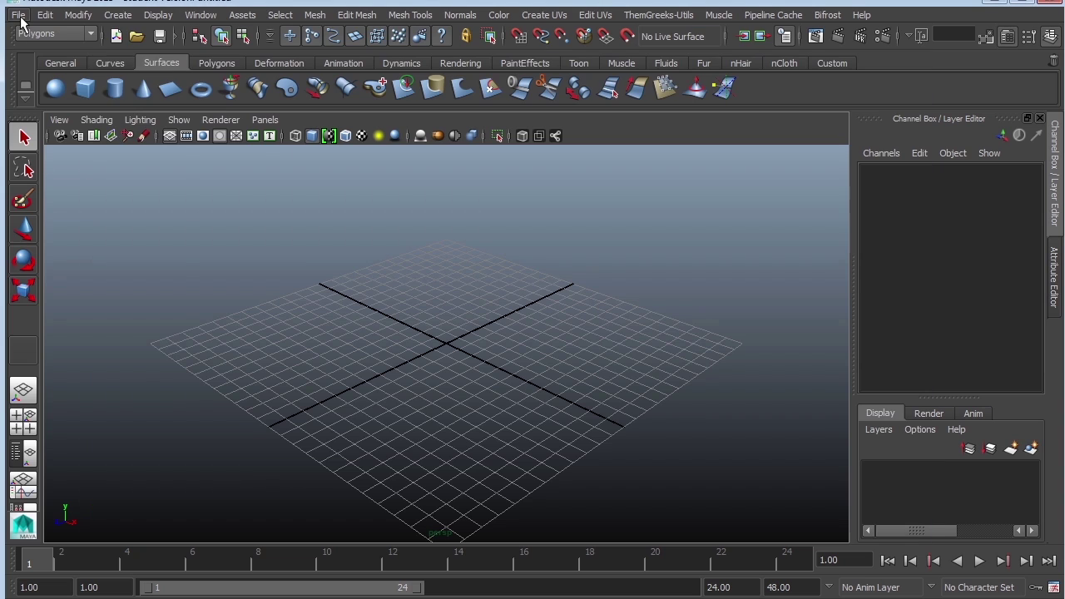
click(18, 15)
click(30, 56)
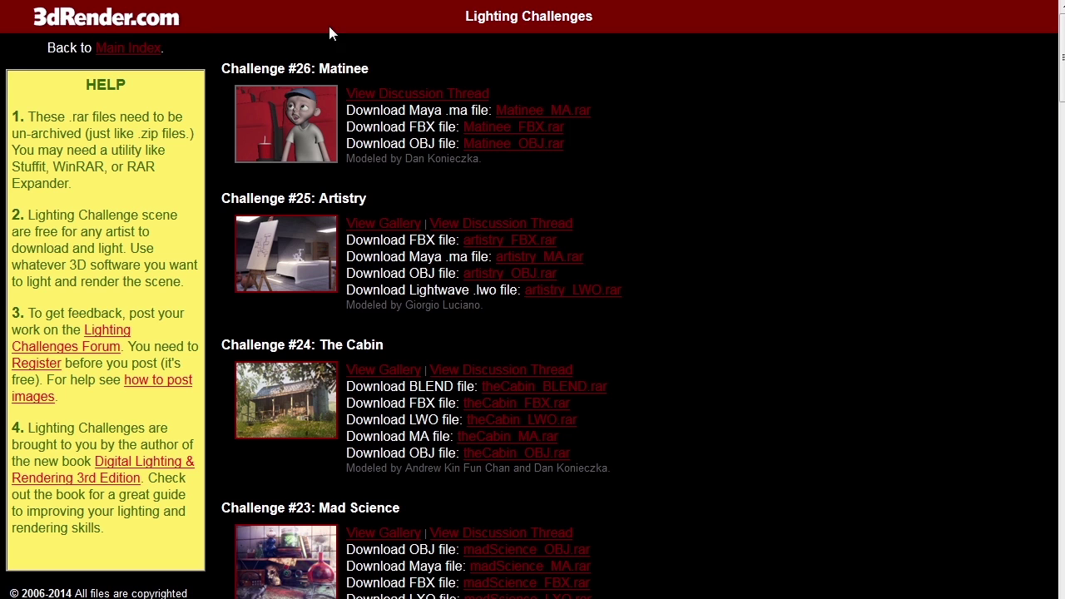
Scroll down the 3dRender.com Lighting Challenges page to browse the downloadable challenge scenes.
drag(1062, 57, 1062, 516)
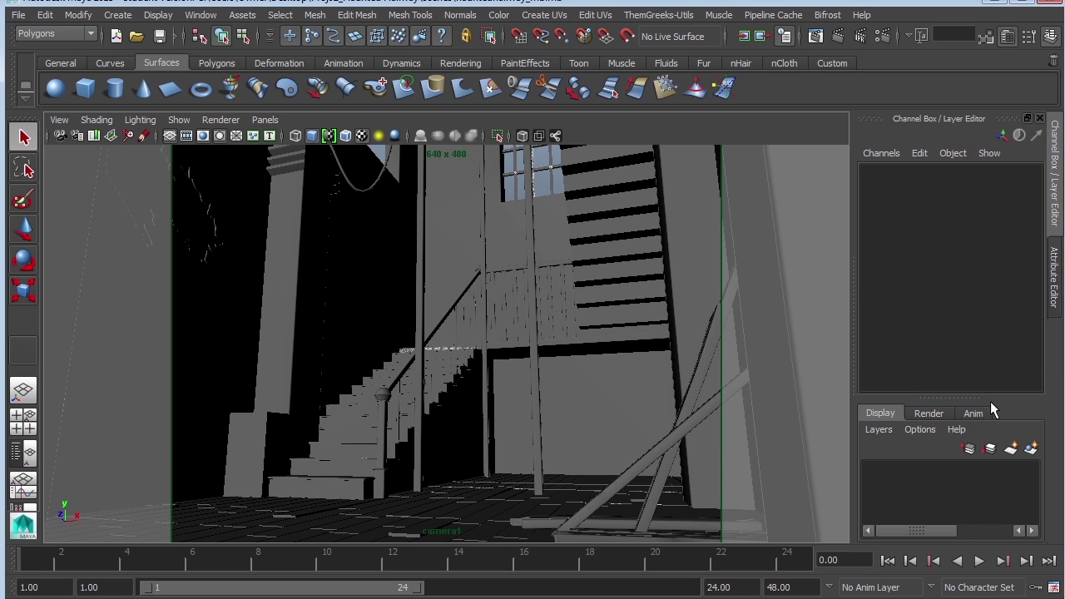
Show the render layers, switch to an outliner layout, and select every object in the scene.
click(930, 413)
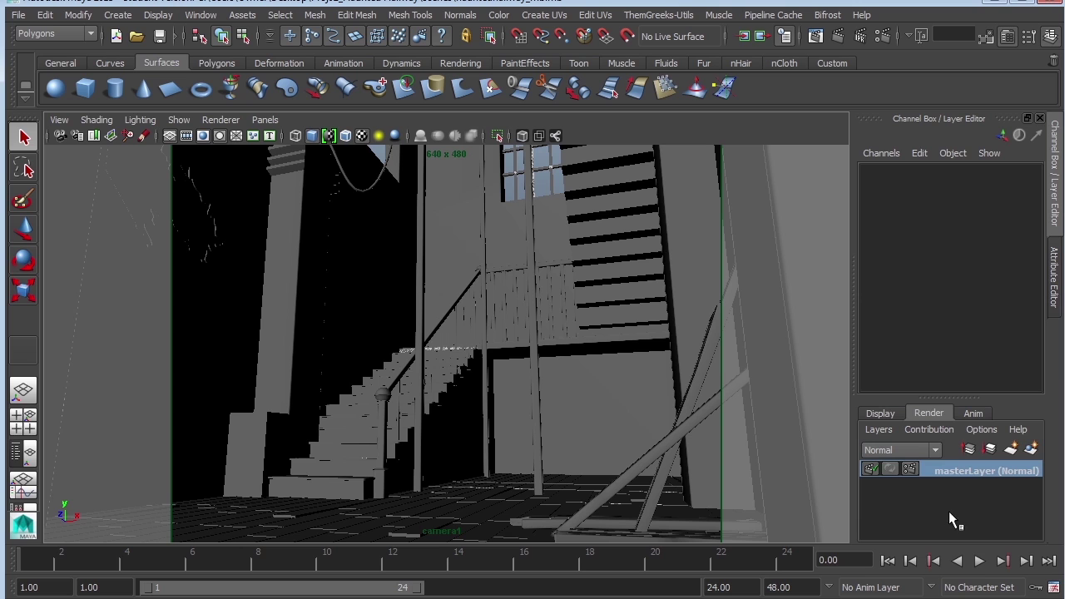
click(23, 453)
click(45, 16)
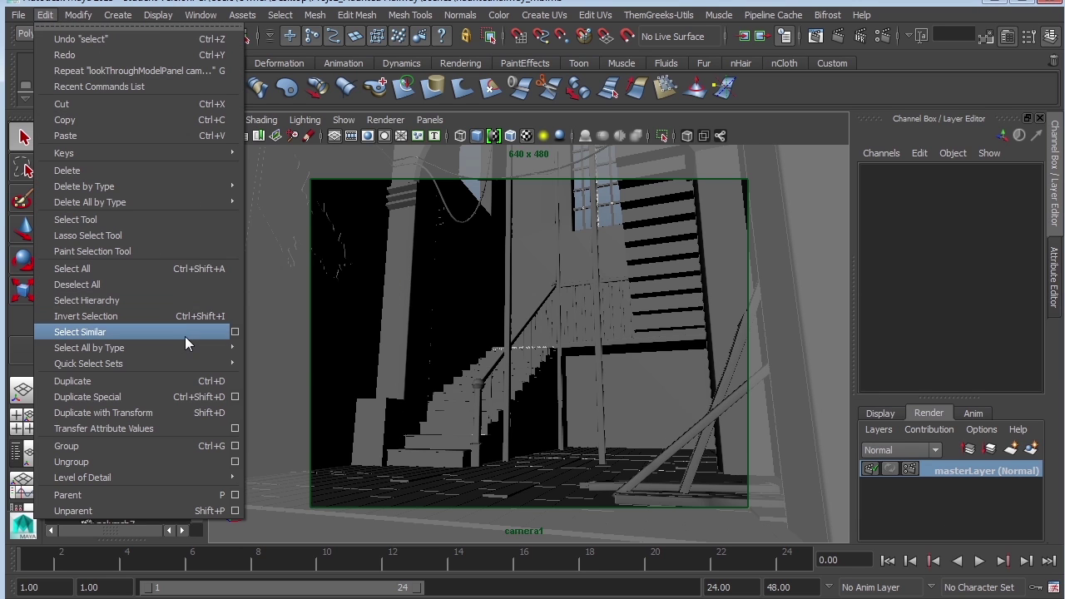
mouse_move(186, 350)
click(282, 436)
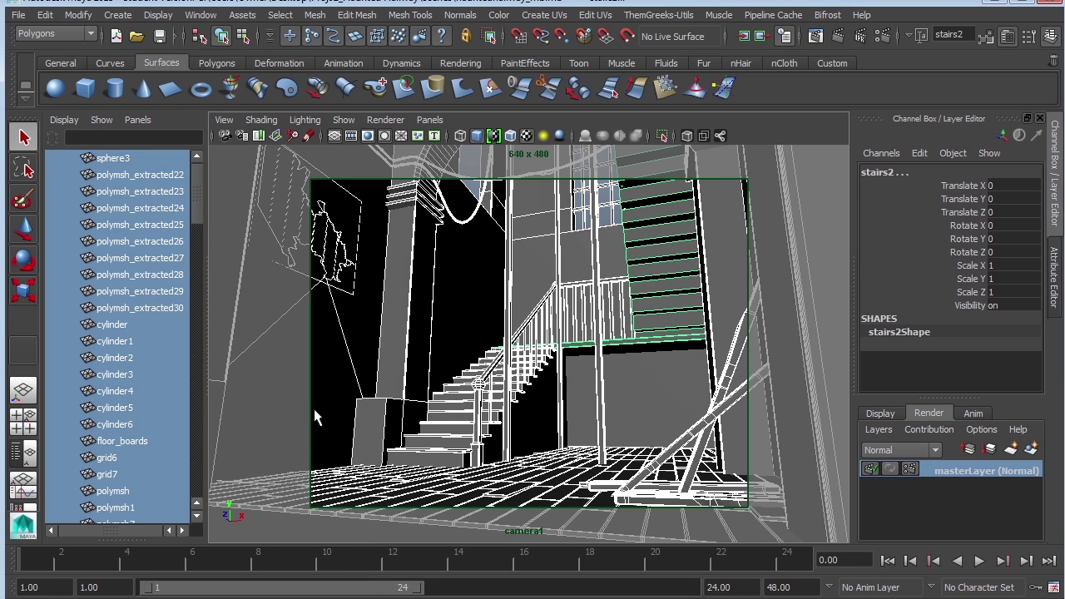
Create a render layer from the selected objects and name it beauty.
click(1032, 450)
double_click(955, 471)
text(beauty)
key(Return)
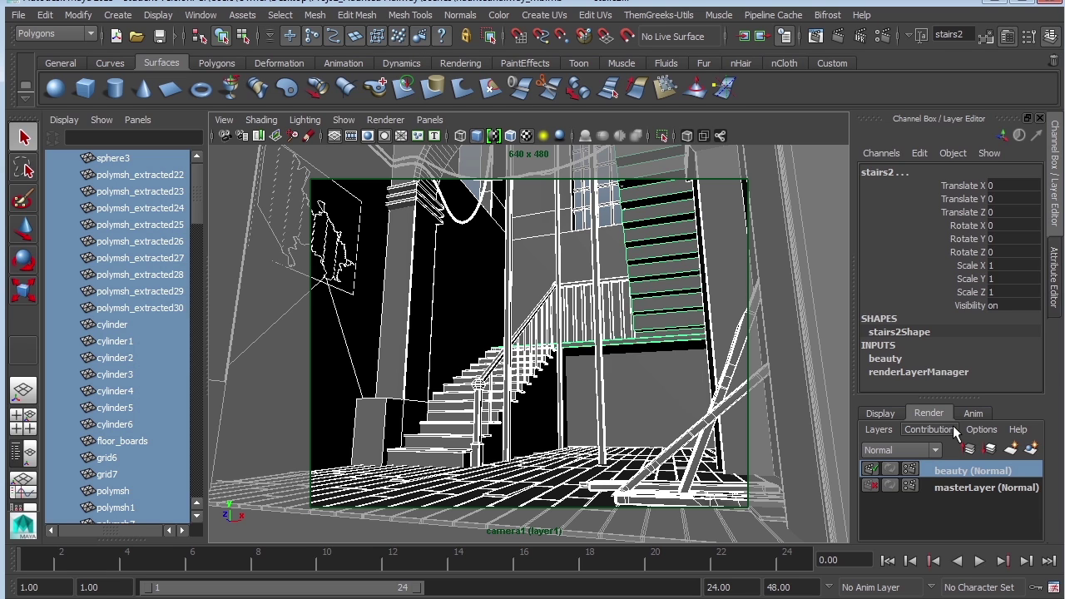
Add two more render layers named zdepth and occlusion, then make beauty current.
click(1032, 449)
double_click(952, 471)
text(zdep)
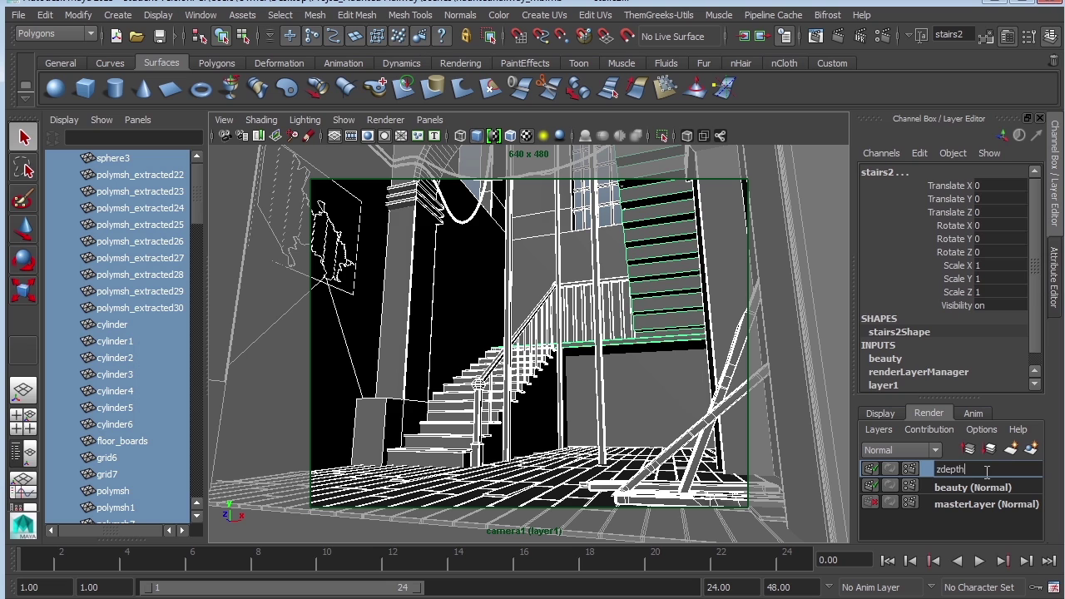
text(th)
key(Return)
click(1032, 449)
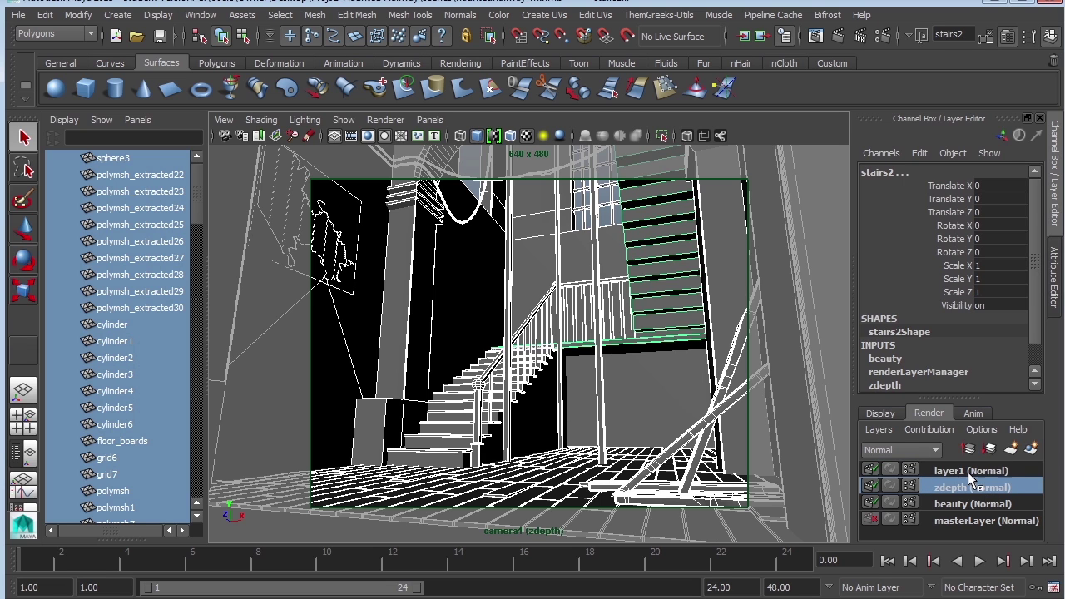
double_click(966, 470)
text(occlusion)
click(975, 503)
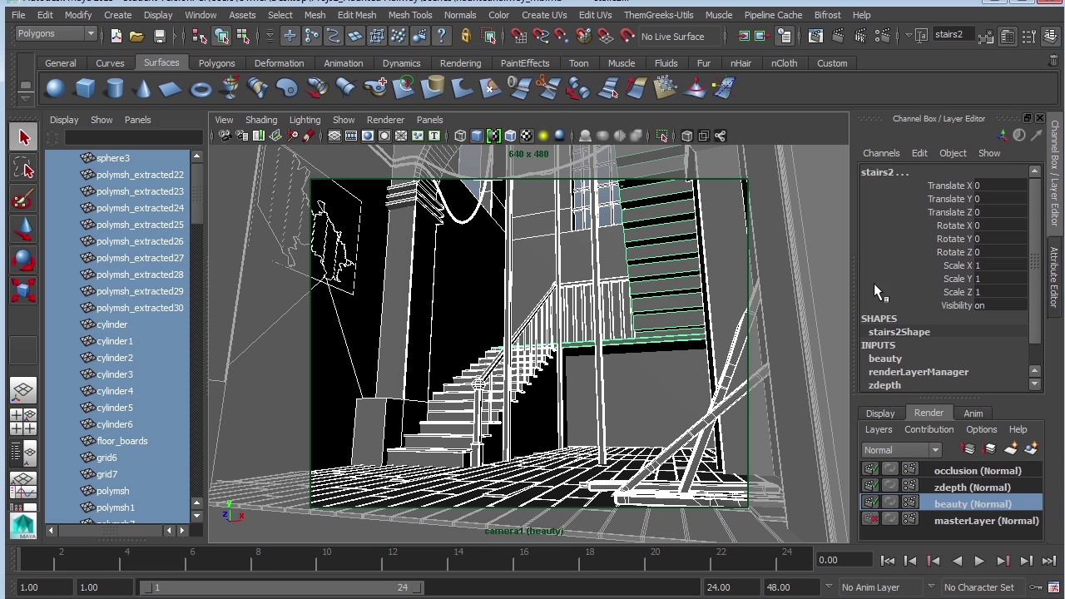
Test-render the beauty layer, then add an ambient light coloured light blue.
click(839, 35)
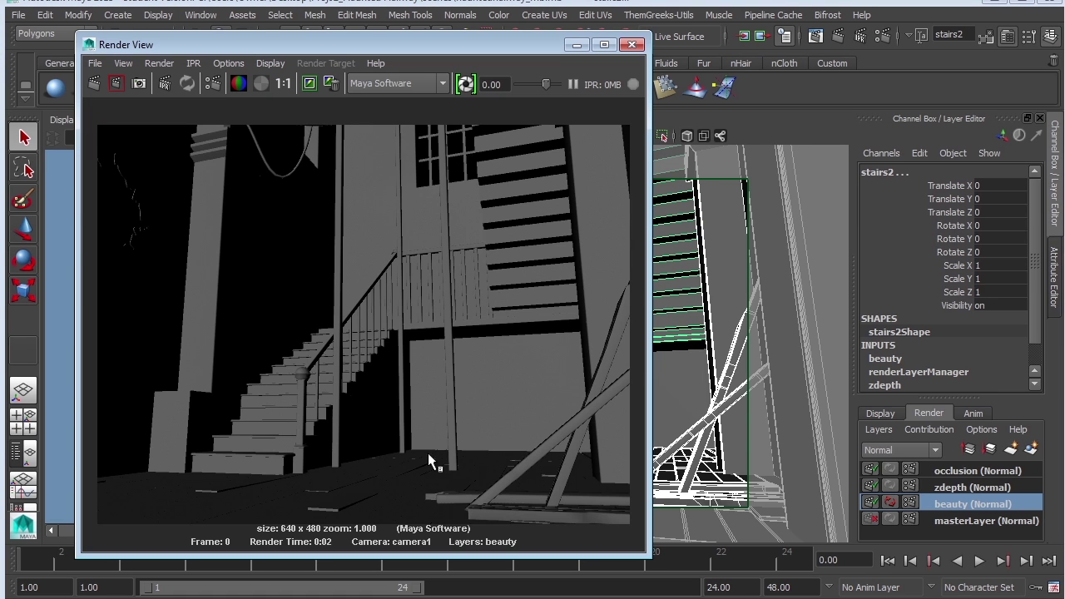
click(632, 44)
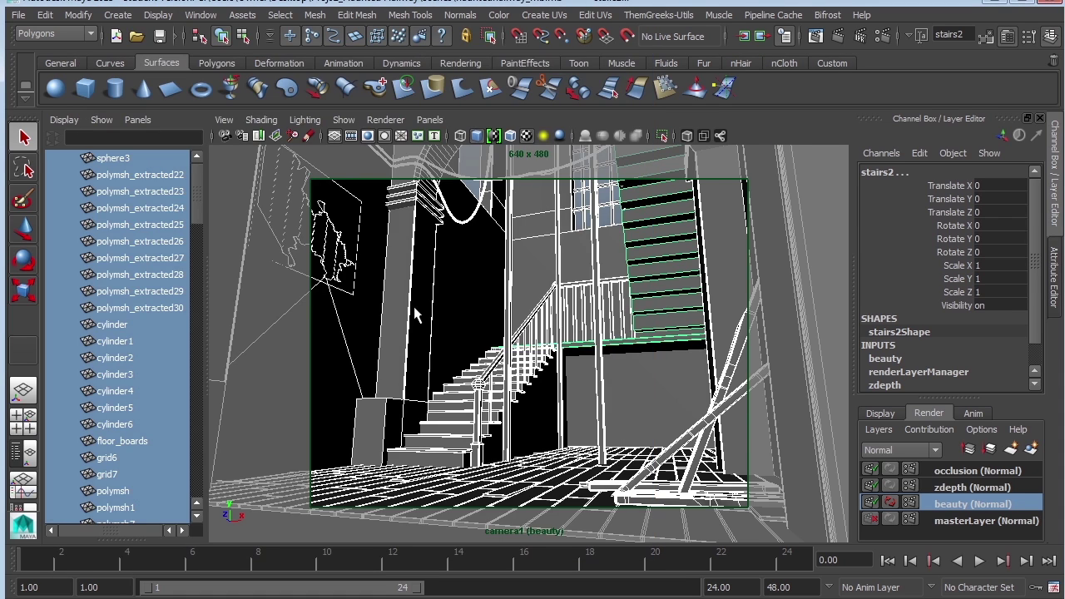
click(458, 287)
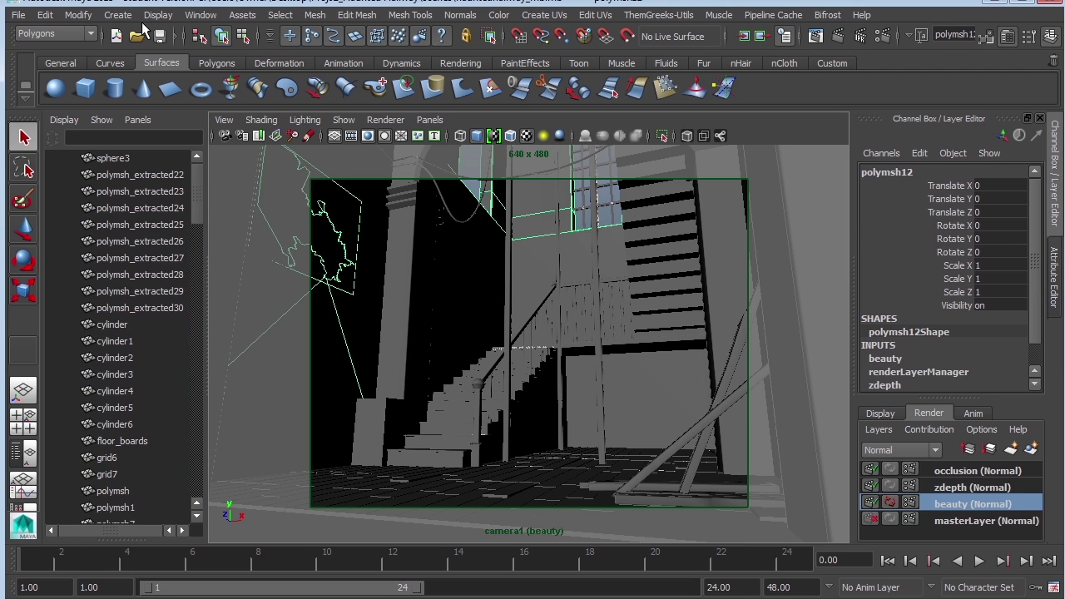
click(117, 14)
mouse_move(258, 83)
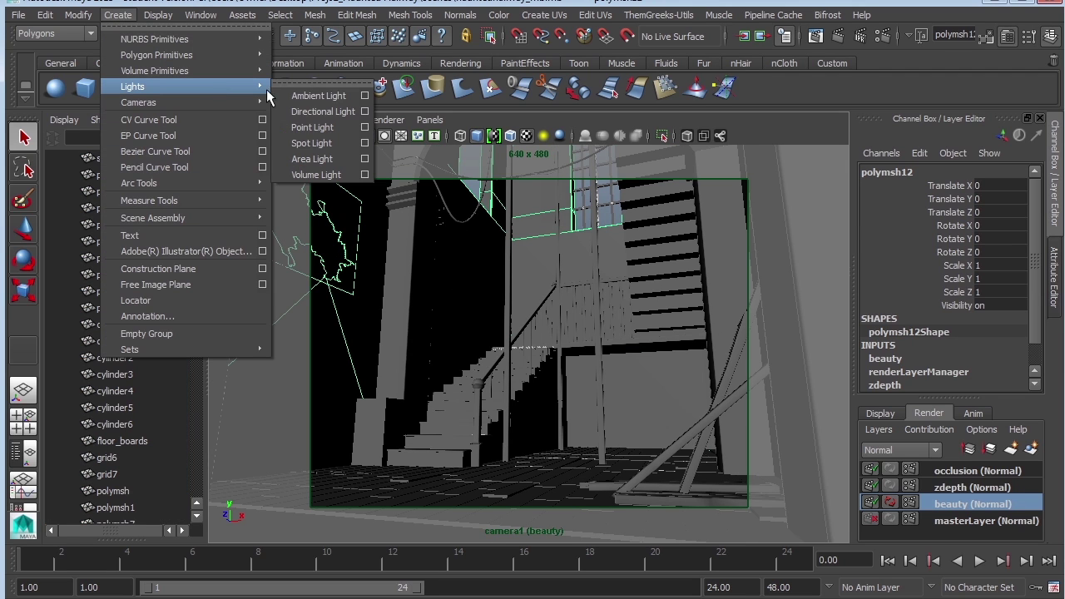
click(320, 95)
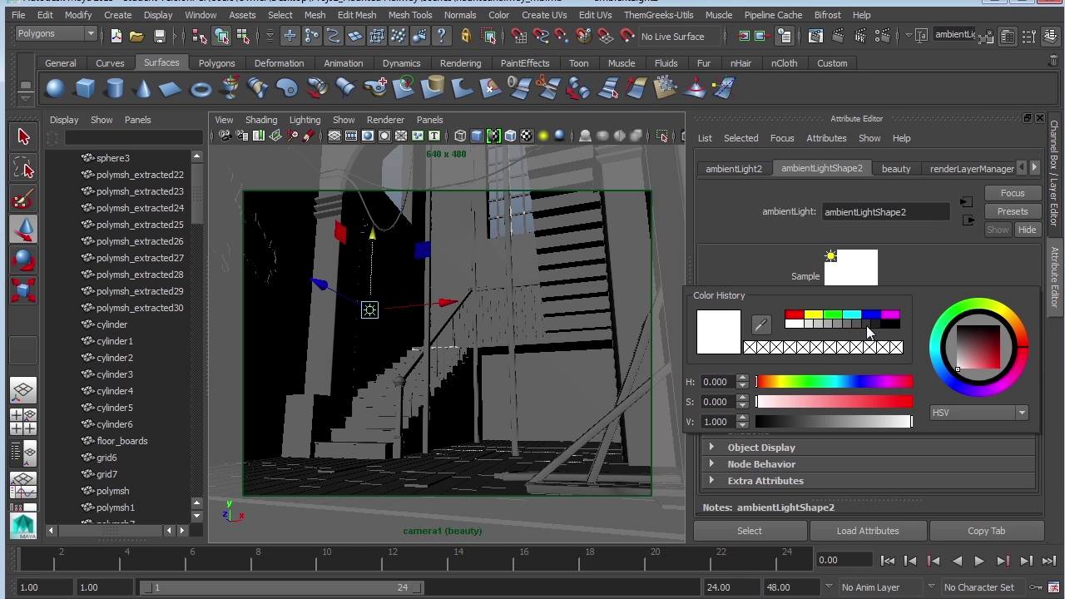
click(939, 376)
click(973, 355)
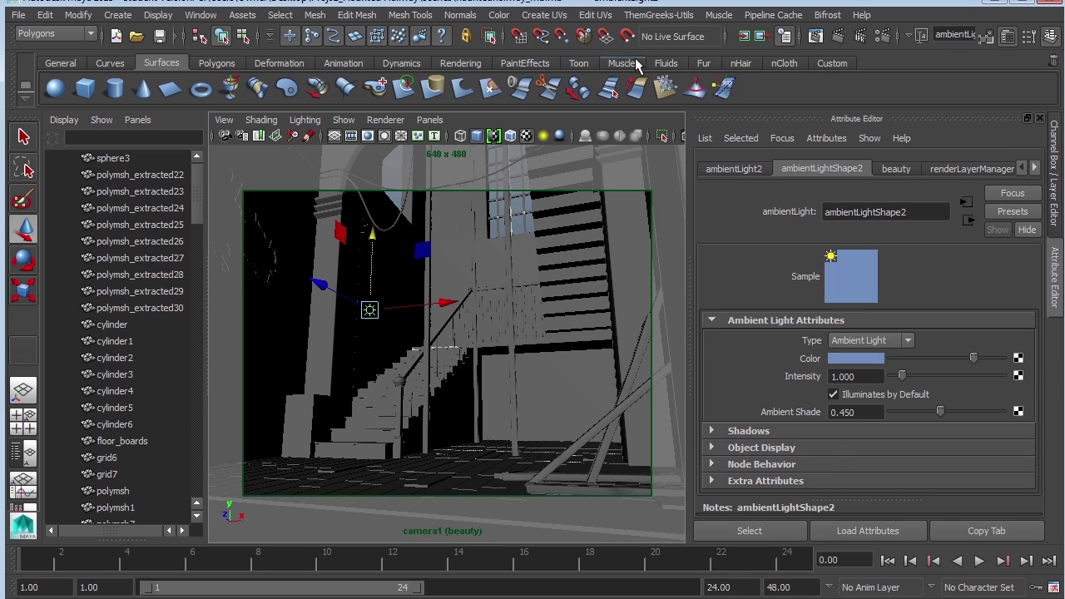
Re-render to check the blue ambient light, then add a spot light.
click(835, 36)
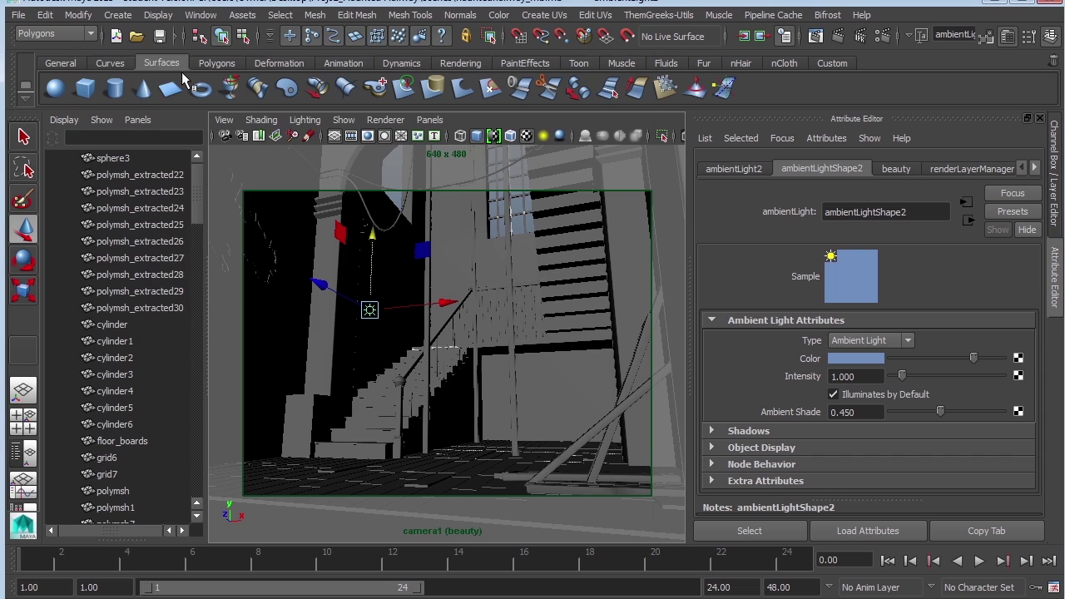
click(576, 44)
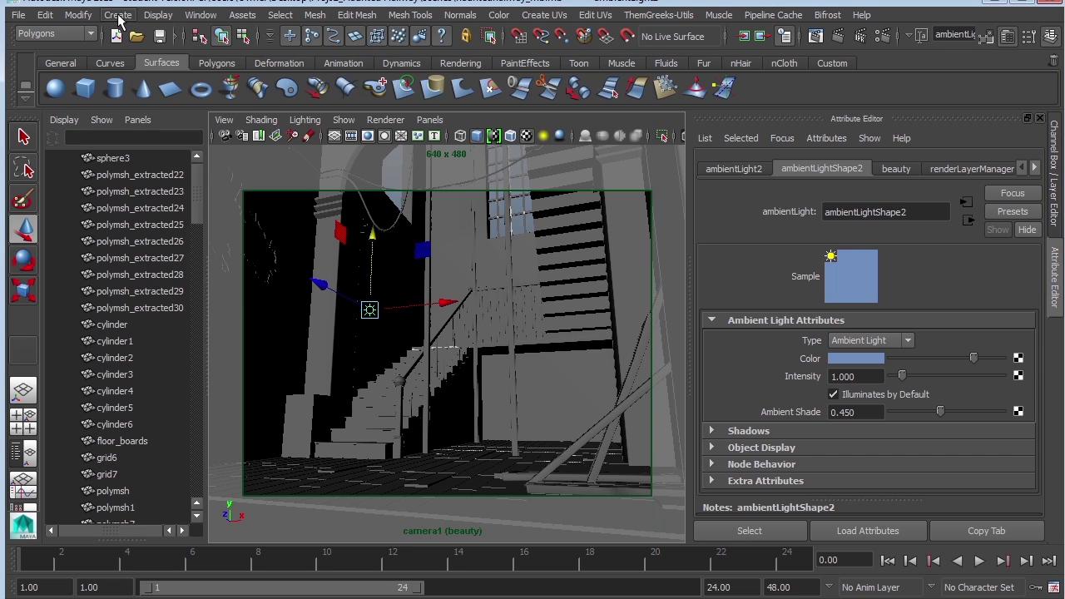
click(117, 15)
mouse_move(249, 88)
click(328, 141)
Look through the new spot light and frame the polymsh12 object.
click(430, 120)
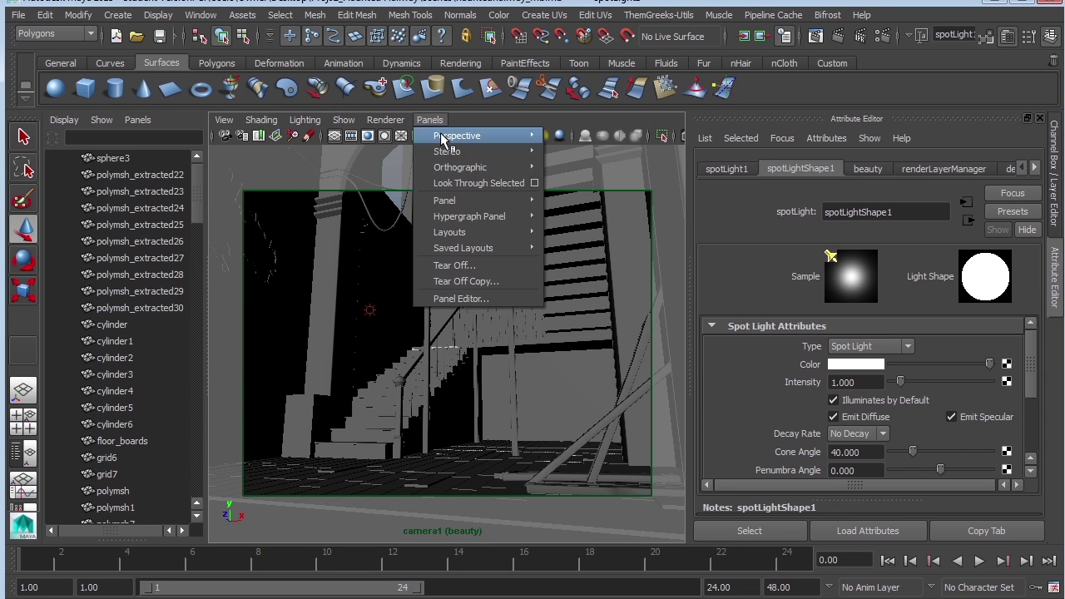
click(485, 189)
alt+drag(532, 306, 553, 304)
click(553, 304)
key(f)
alt+drag(388, 309, 480, 335)
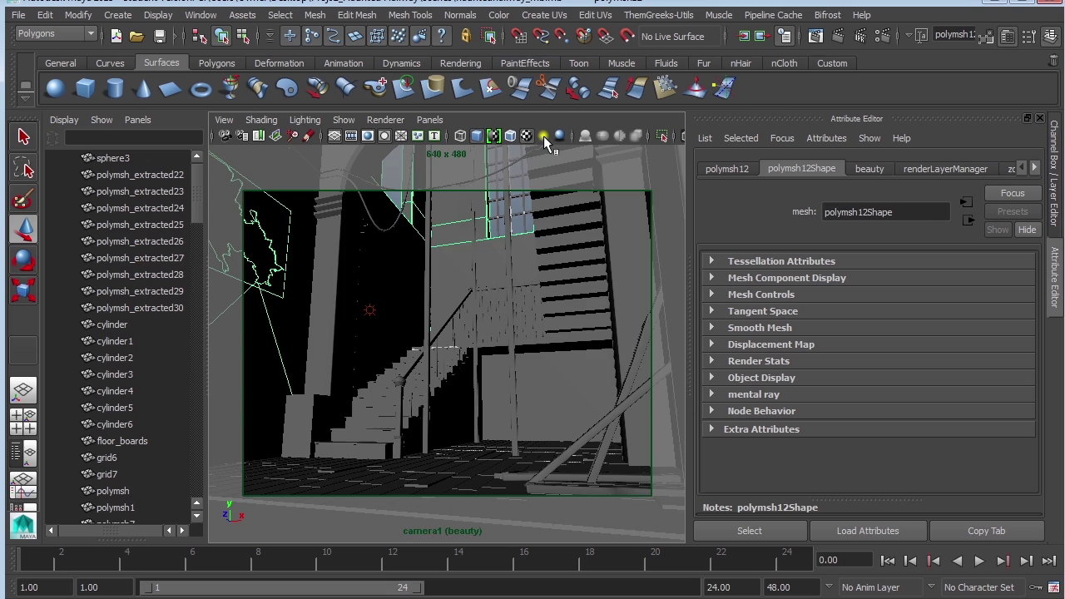
Light the viewport with all scene lights and switch the renderer to Viewport 2.0.
click(543, 135)
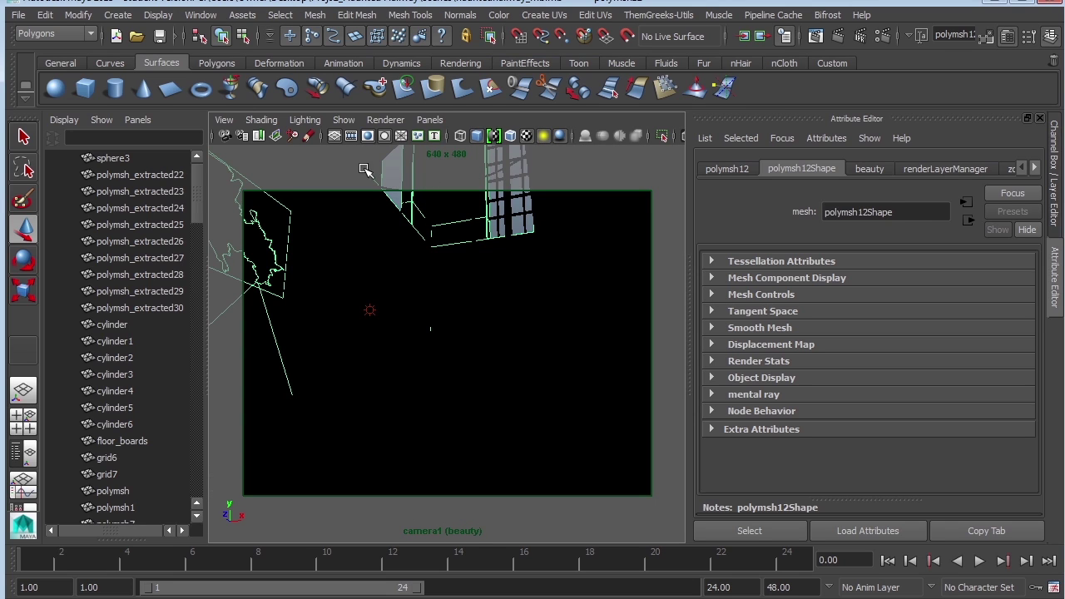
click(385, 122)
click(398, 144)
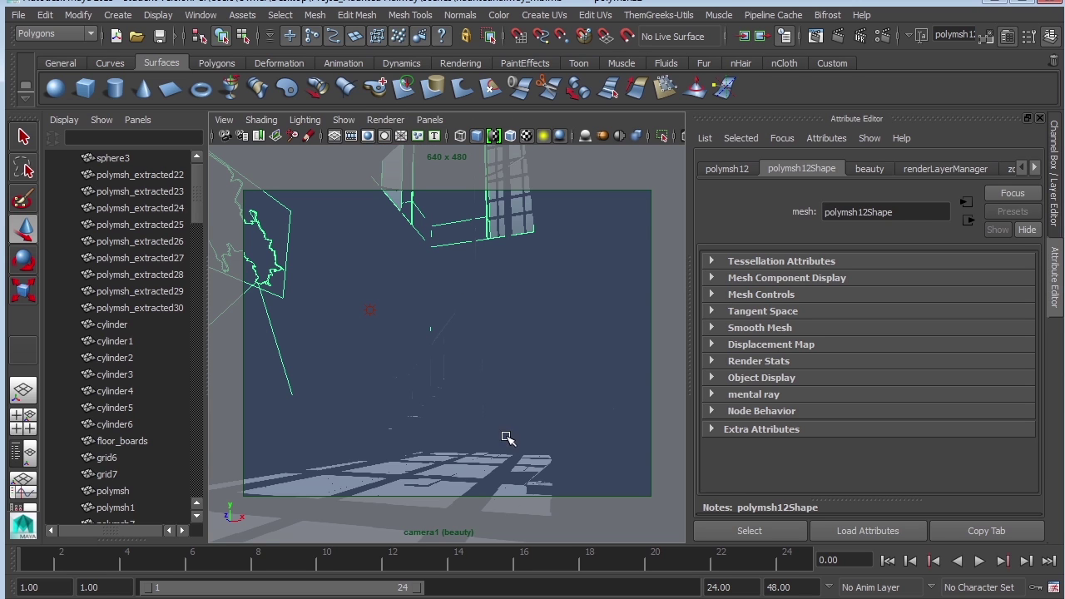
scroll(93, 483, down, 10)
Look through spotLight1, pull it back from the model, and colour it yellow-green.
click(107, 485)
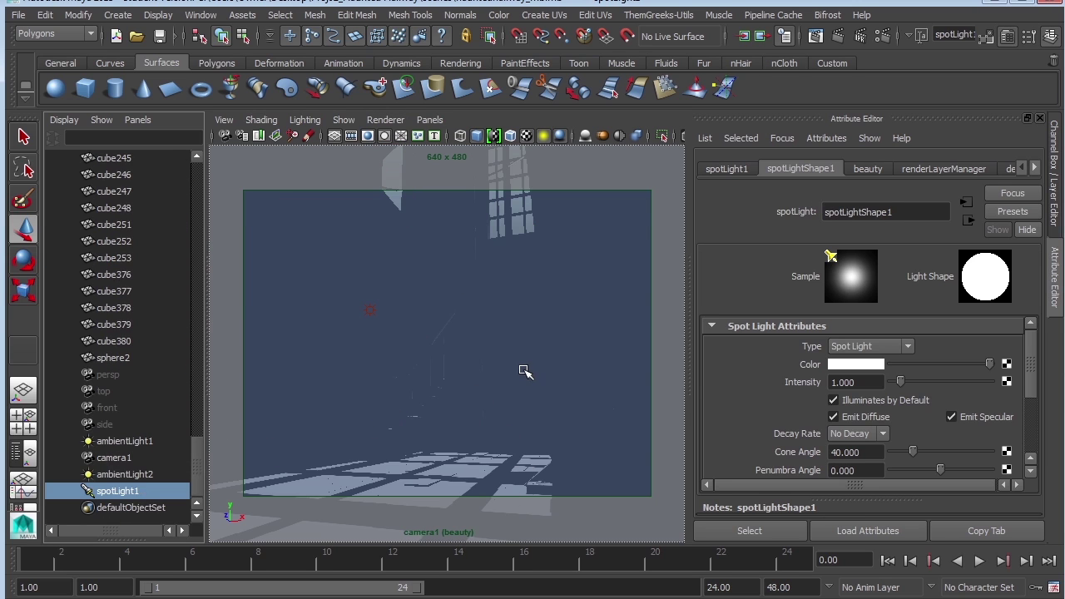
key(ctrl+l)
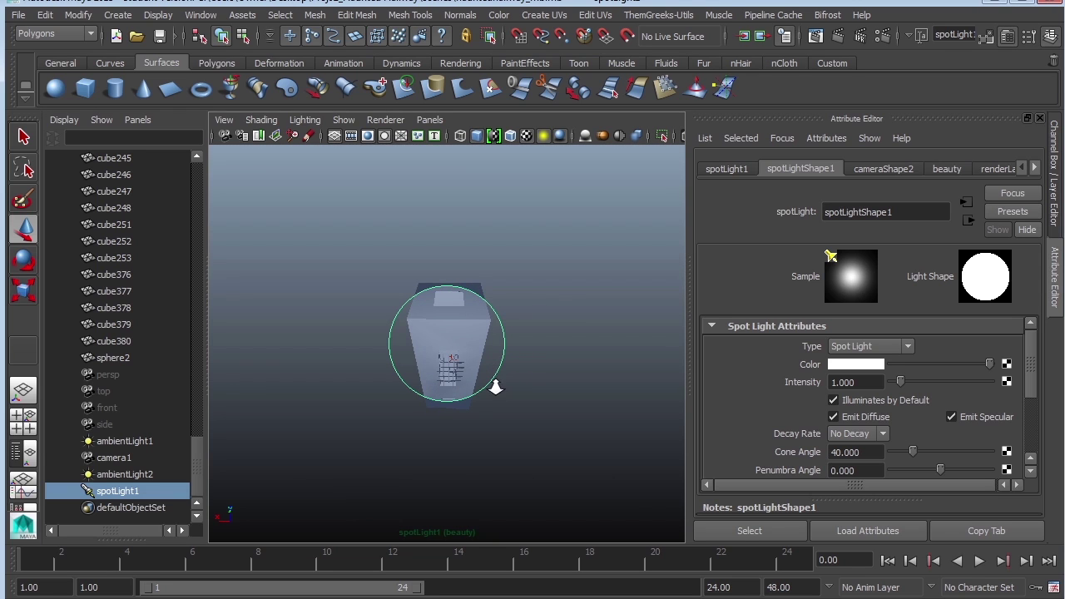
alt+right_drag(482, 392, 261, 378)
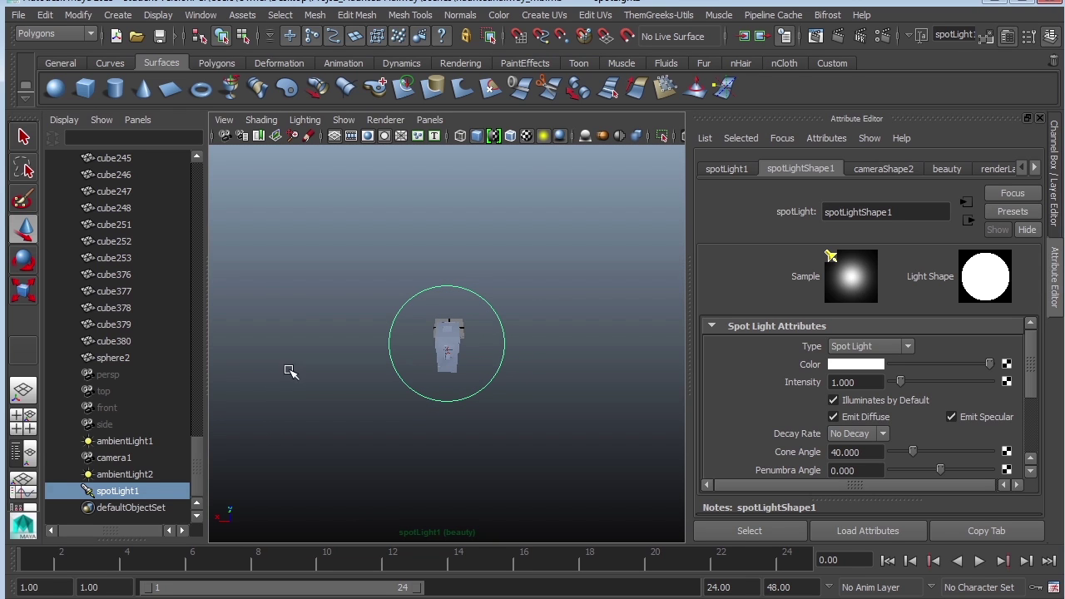
scroll(1029, 382, down, 2)
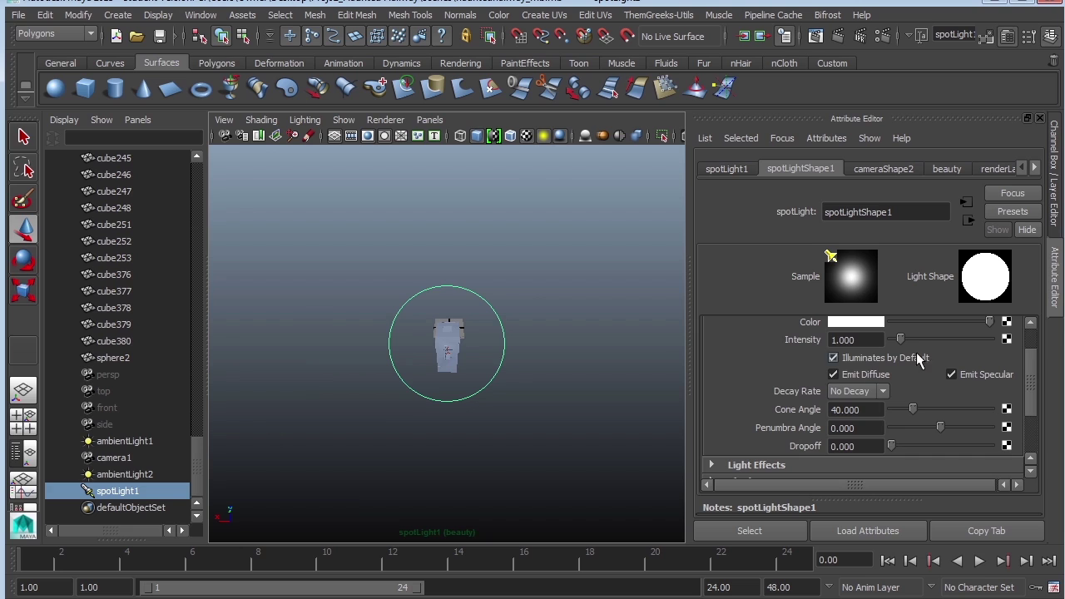
scroll(1032, 371, up, 2)
click(871, 371)
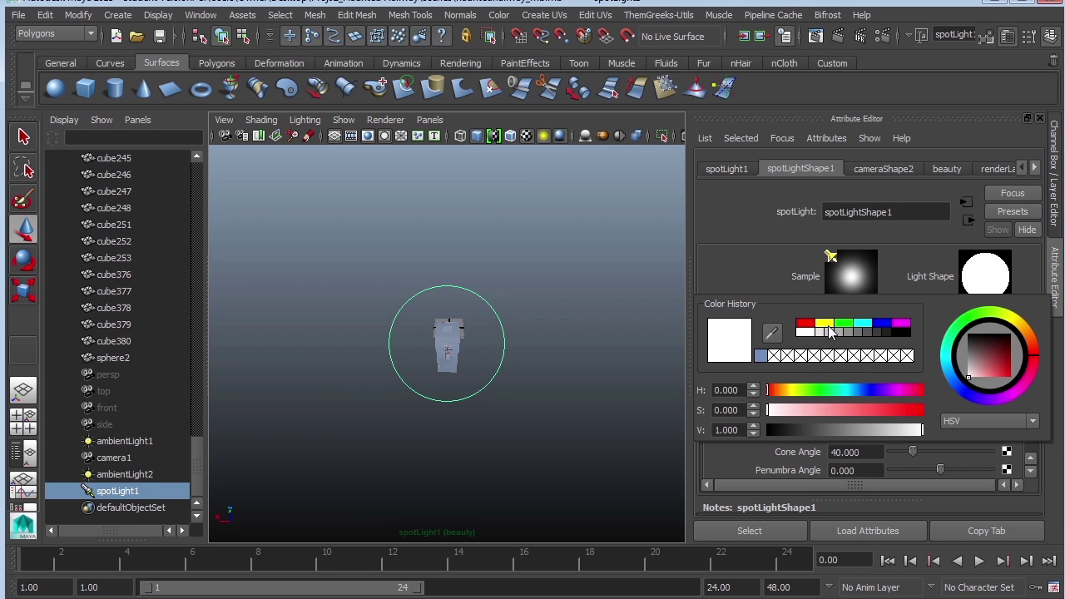
click(808, 392)
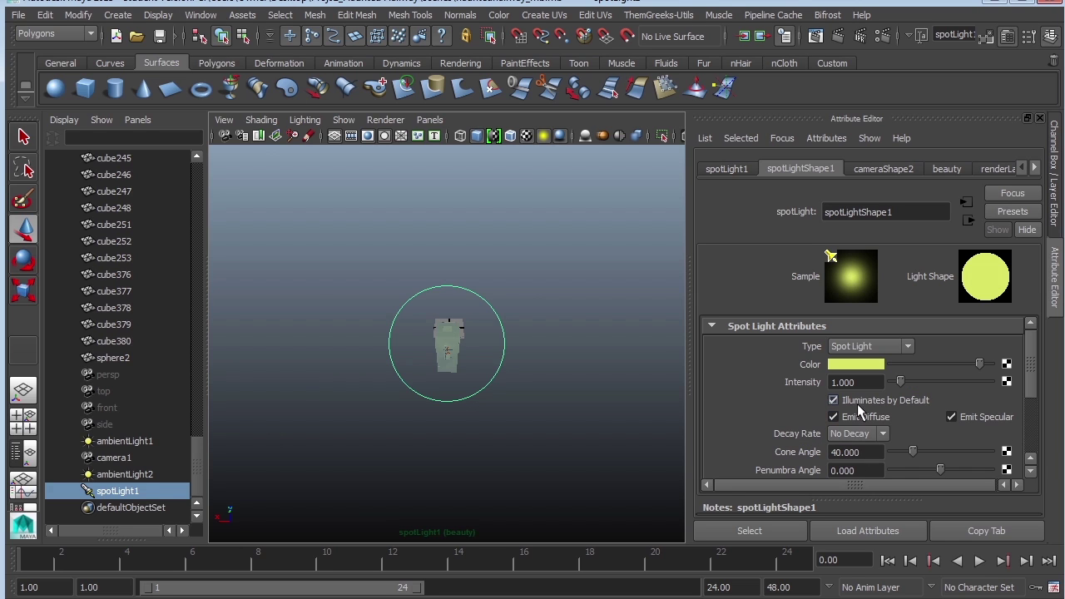
Set the spot light's Penumbra Angle to 10 and Dropoff to 3.
scroll(1031, 371, down, 3)
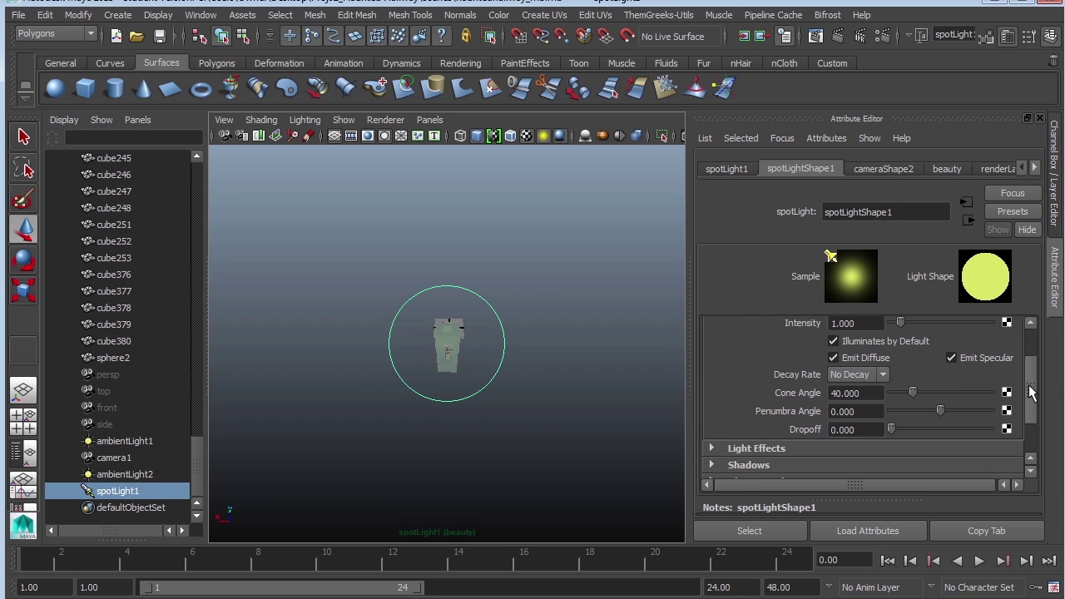
click(843, 407)
text(10)
key(Tab)
text(3)
key(Return)
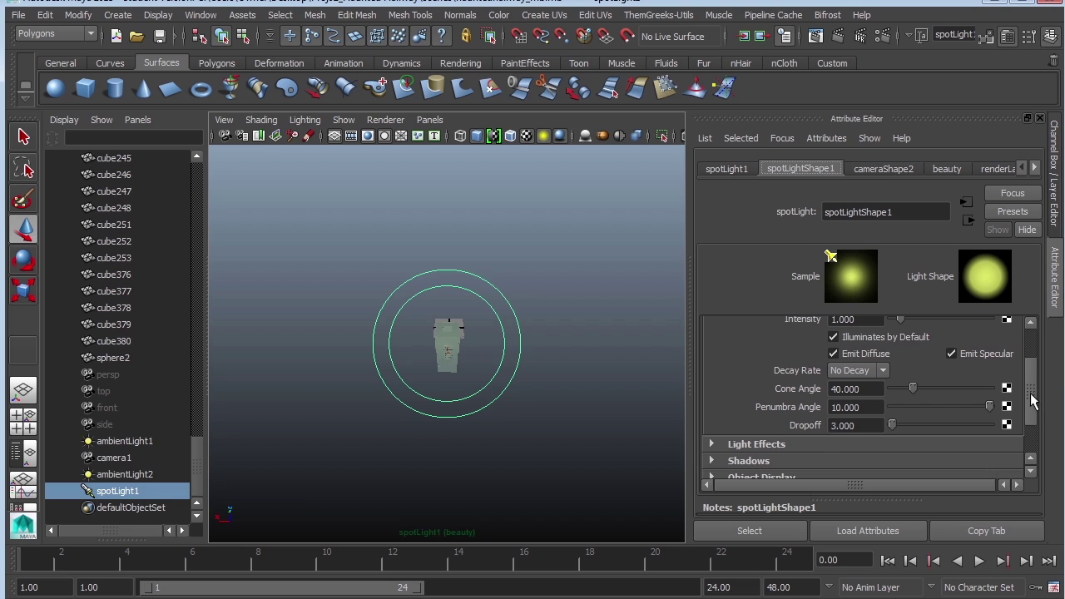
Enable raytraced shadows on the spot light with a Light Radius of 1.
scroll(1035, 399, down, 3)
click(761, 403)
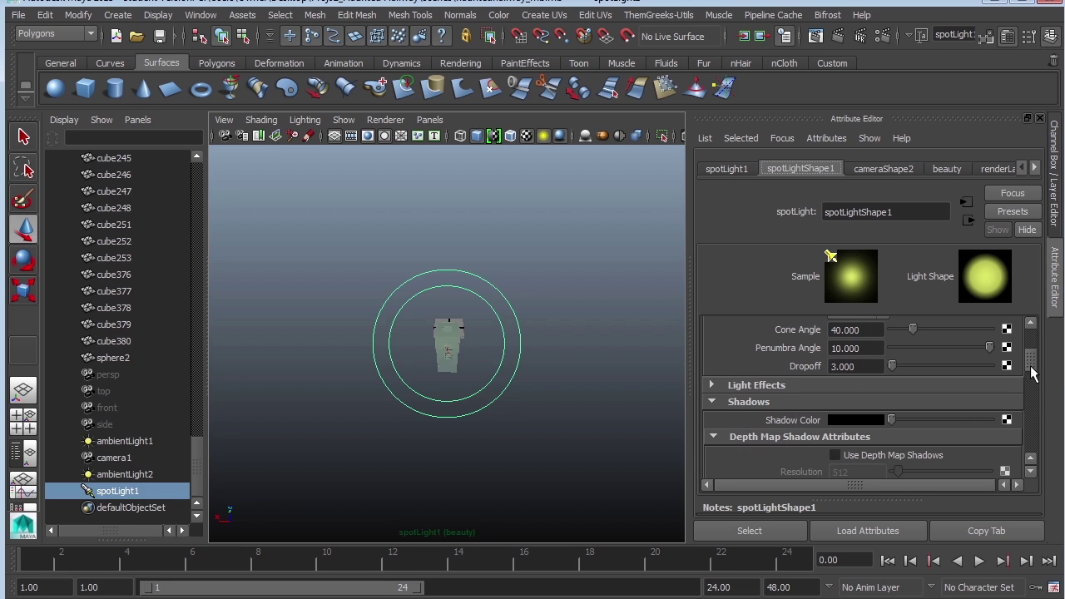
drag(1031, 366, 1028, 445)
double_click(857, 361)
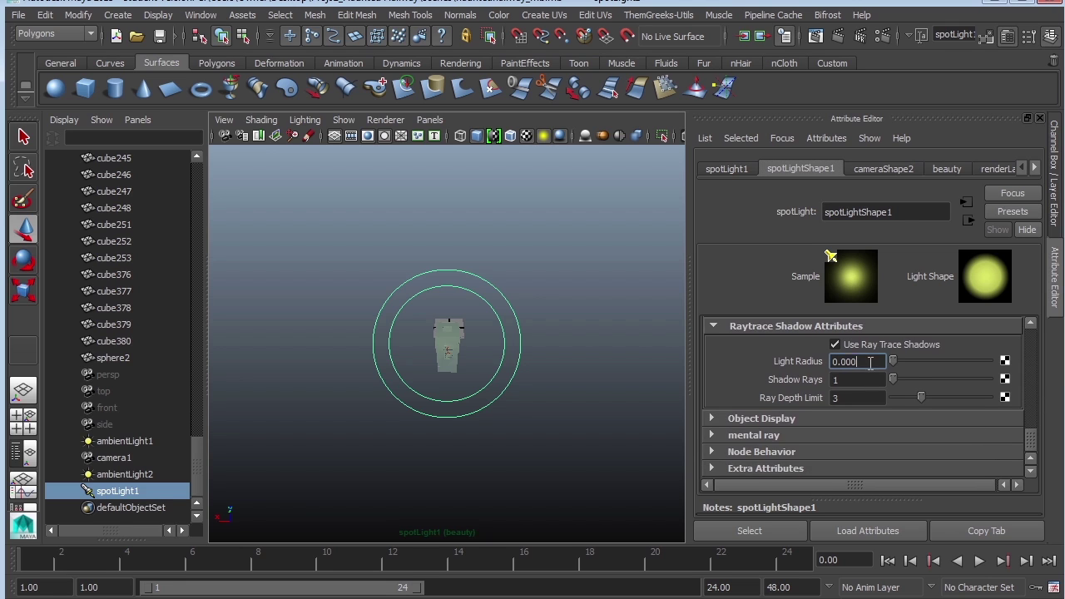
text(1)
key(Tab)
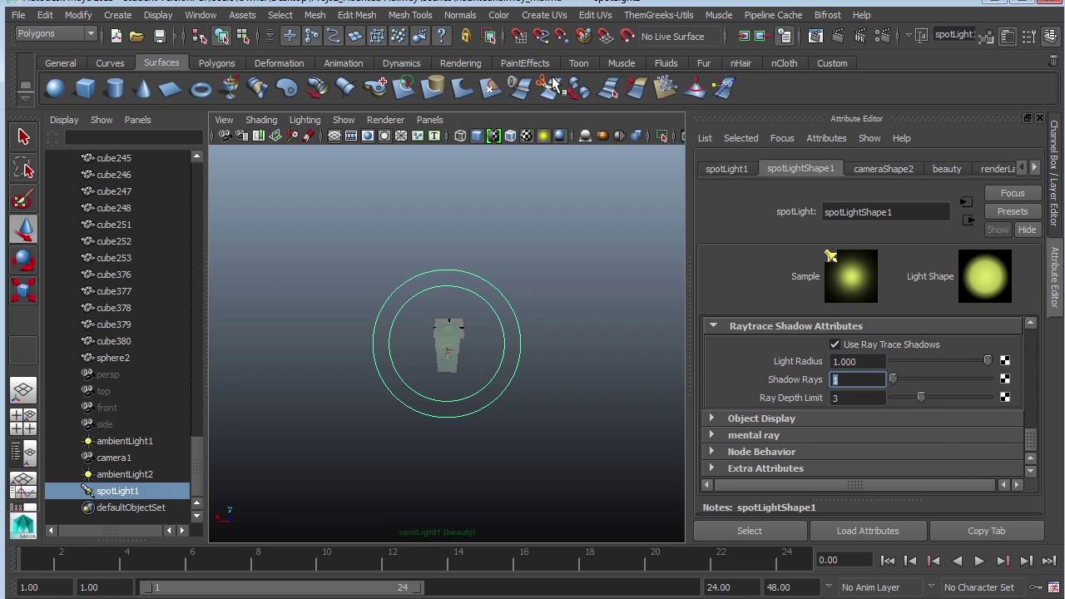
Switch the Render View renderer to mental ray and render the hallway.
click(815, 35)
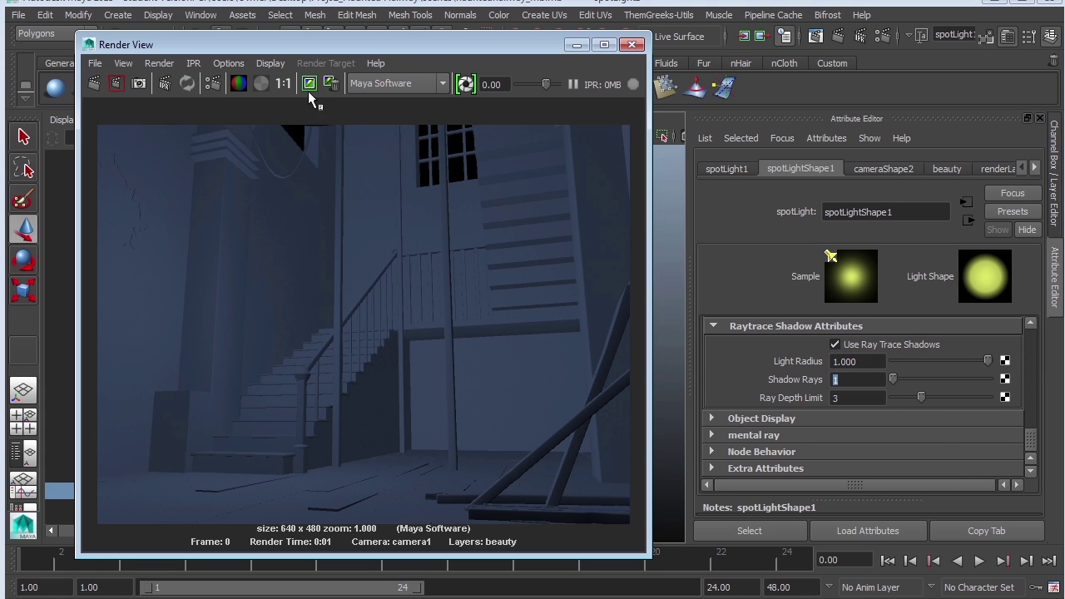
click(94, 84)
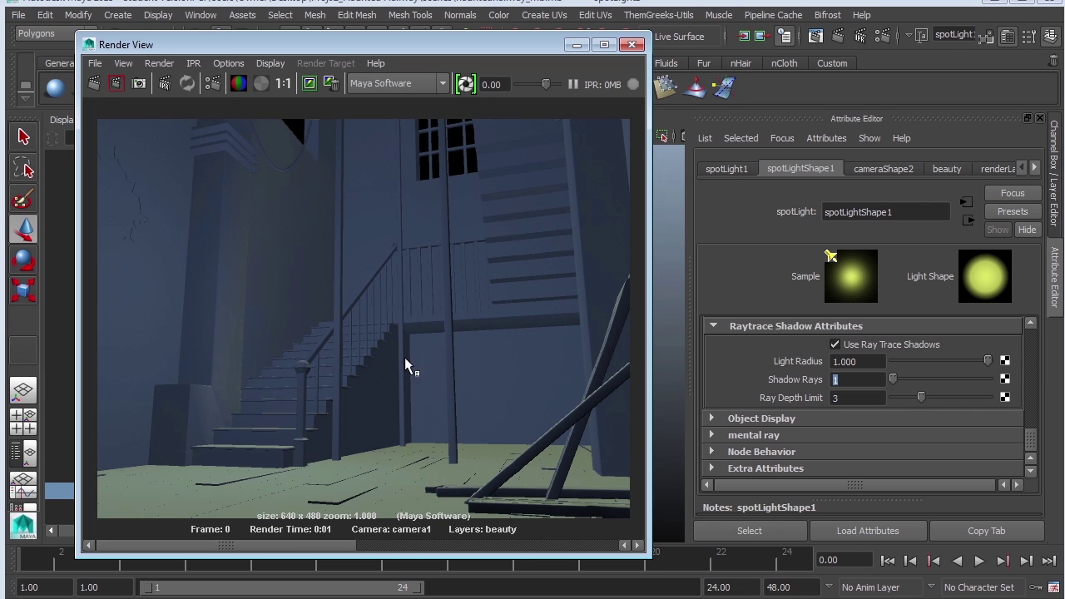
click(408, 84)
click(389, 133)
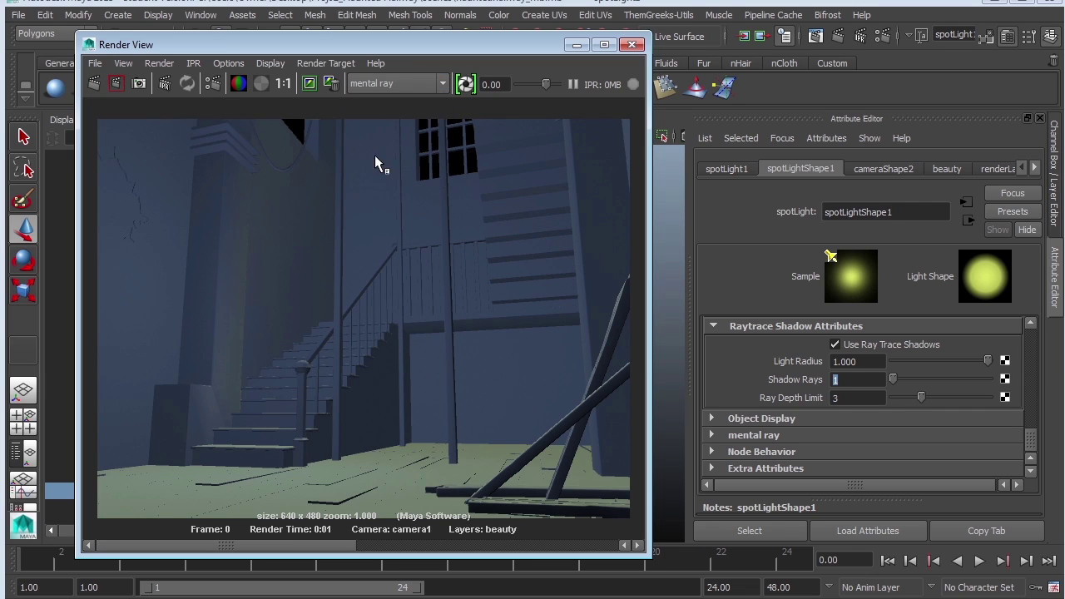
click(93, 84)
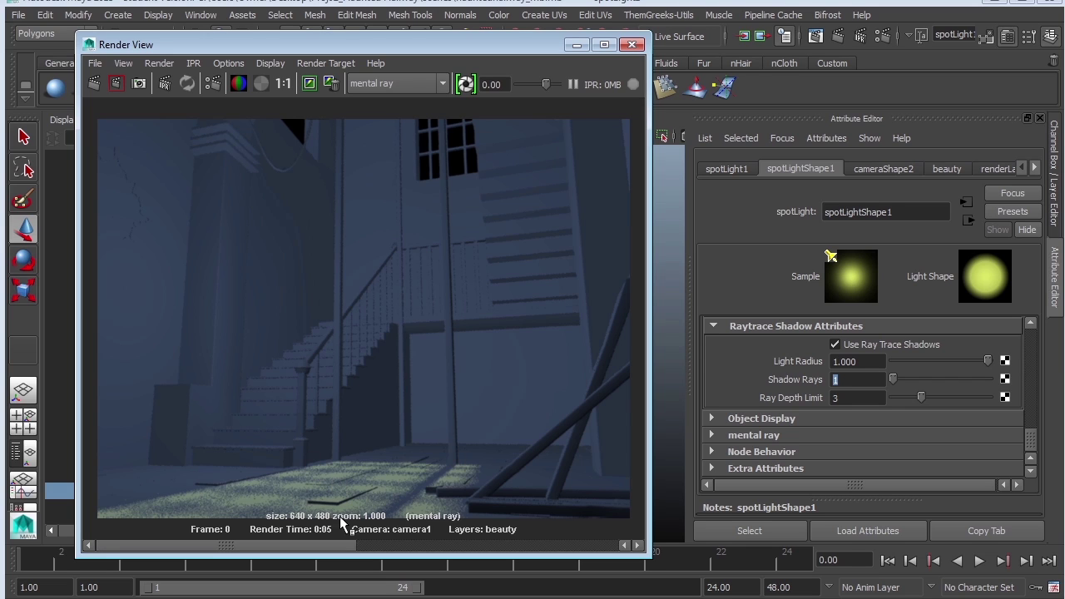
Raise the spotlight's Shadow Rays to 10, re-render, then increase them to 20.
click(887, 360)
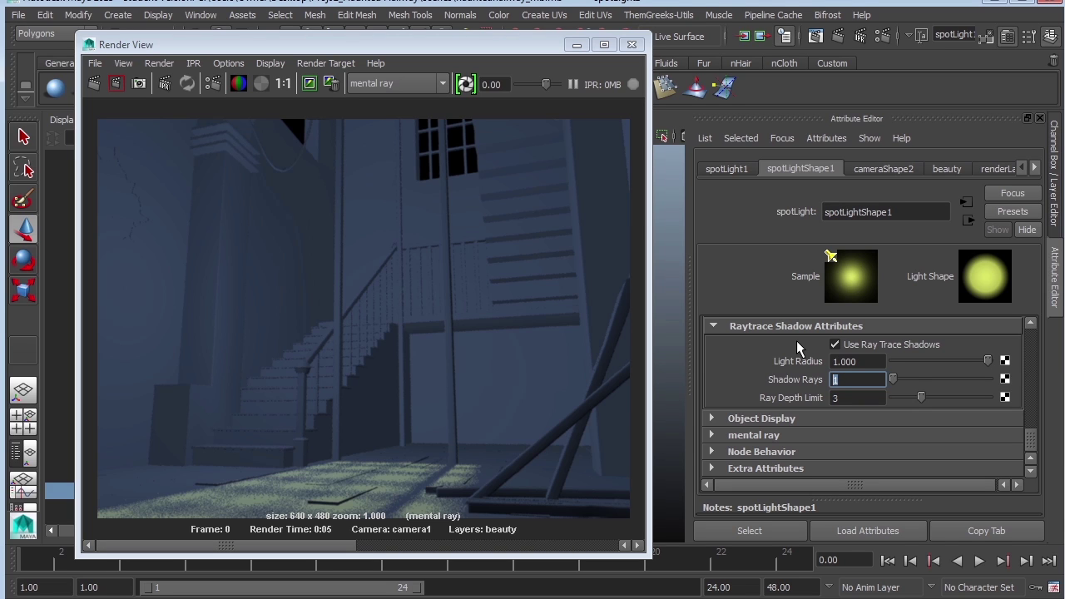
text(10)
key(Return)
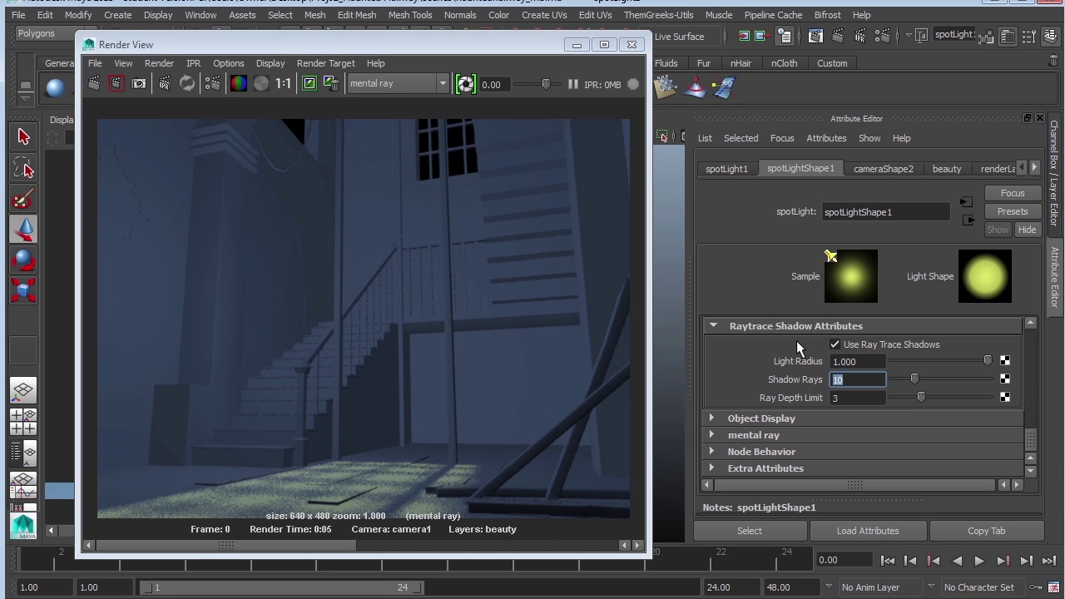
click(94, 83)
text(20)
key(Return)
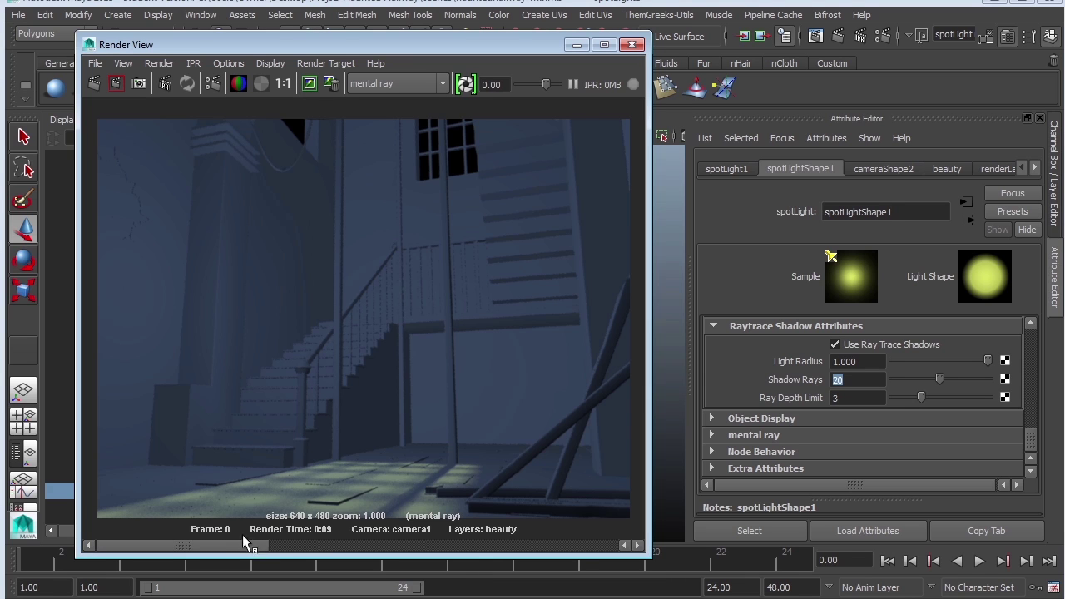
drag(243, 547, 68, 565)
key(ctrl+a)
Apply the Luminance Depth preset to the zdepth render layer and test-render it.
click(576, 45)
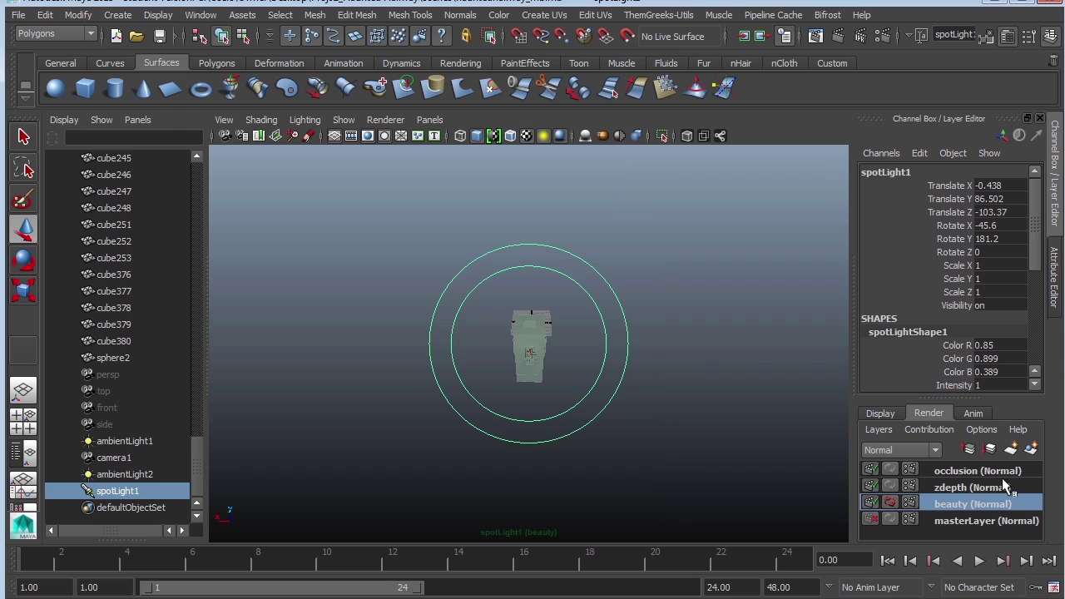
click(980, 489)
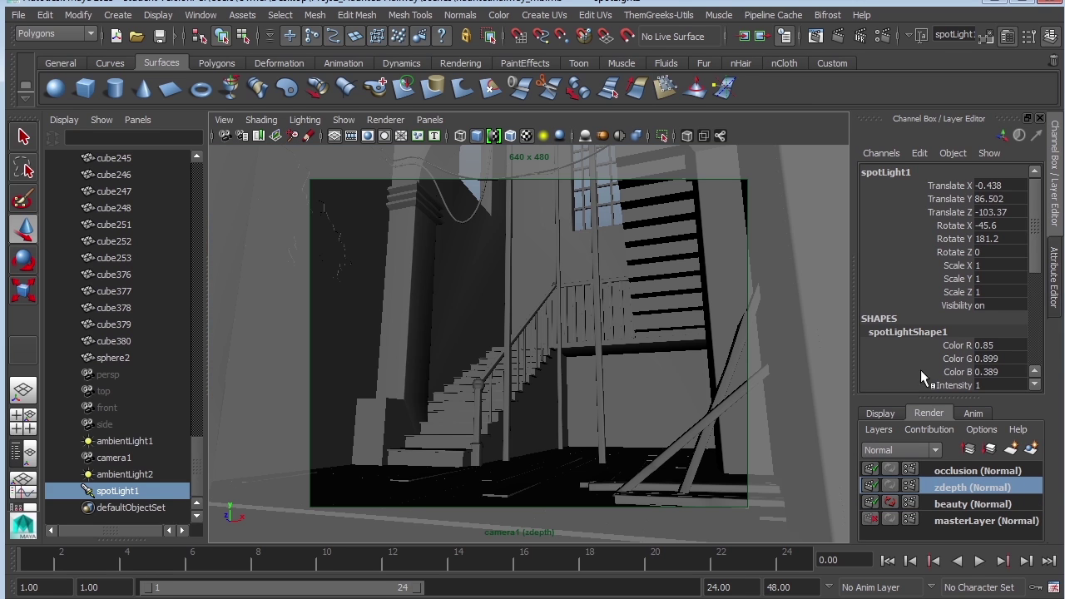
right_click(963, 487)
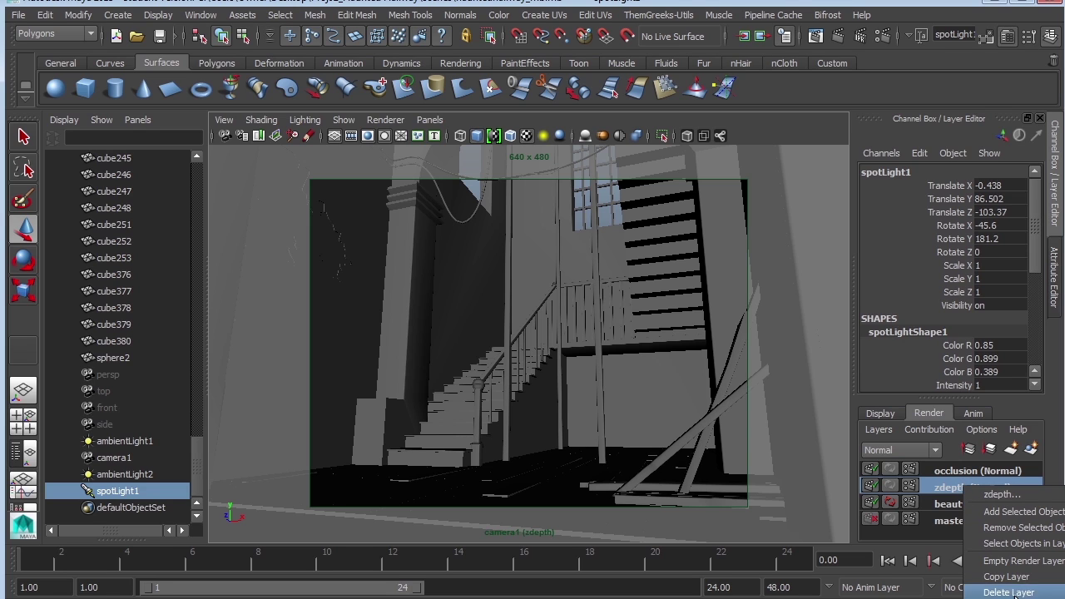
click(1002, 494)
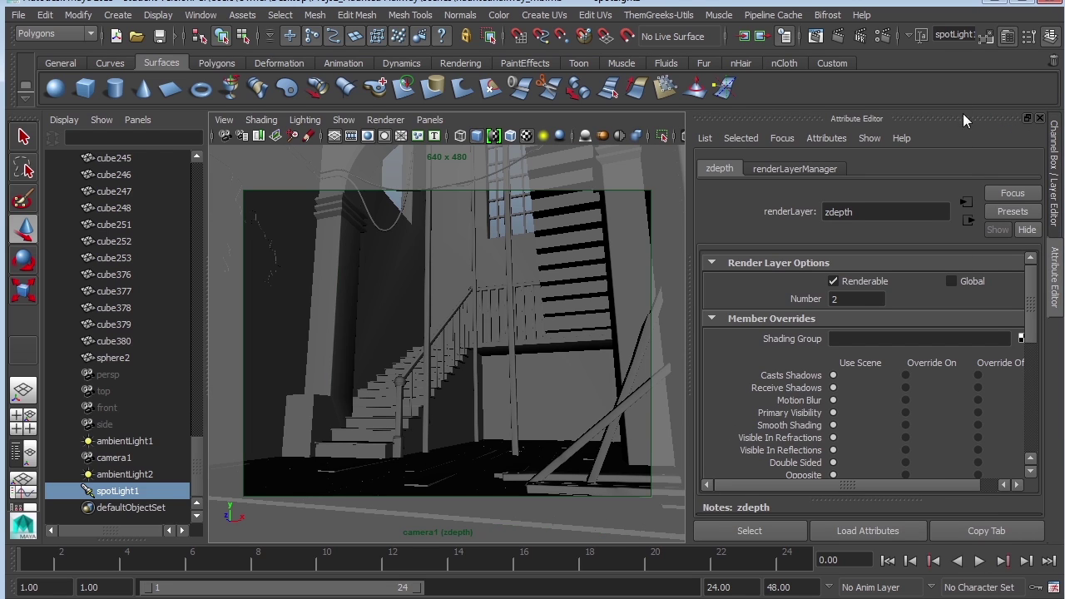
click(1015, 214)
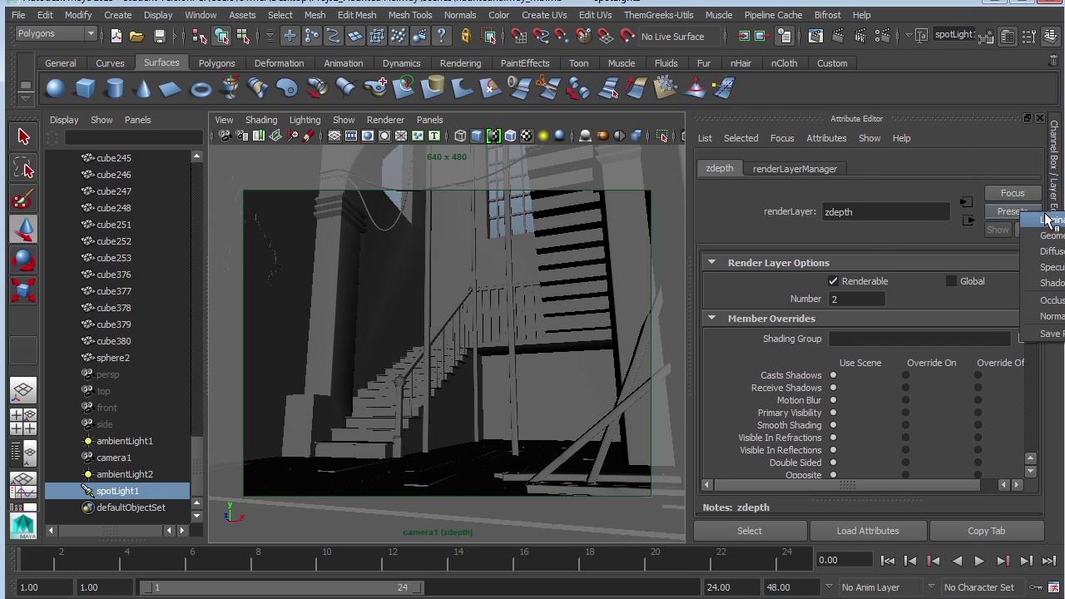
click(1049, 219)
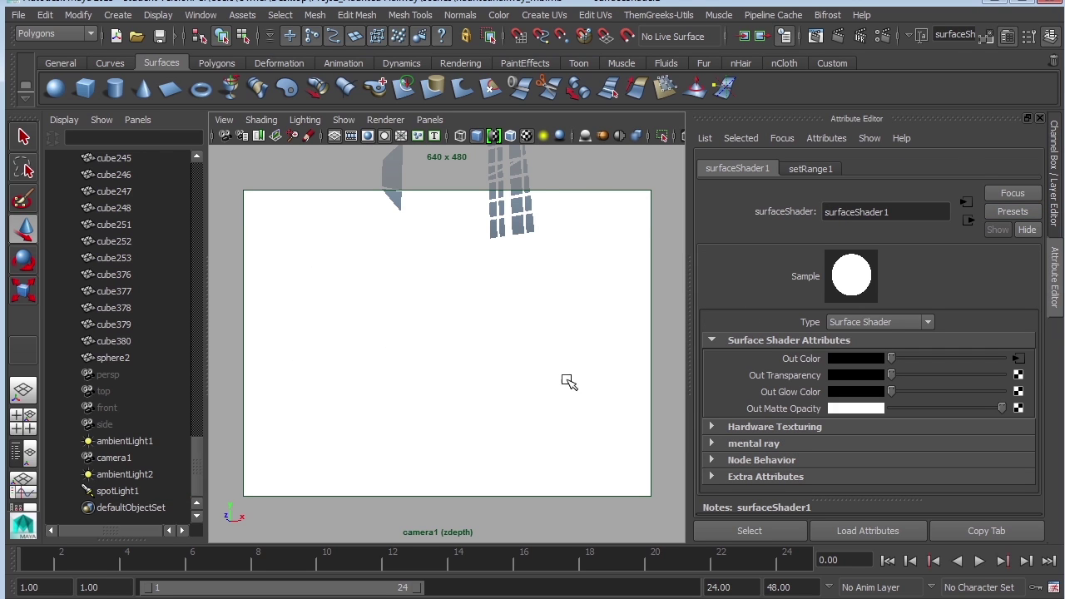
click(837, 36)
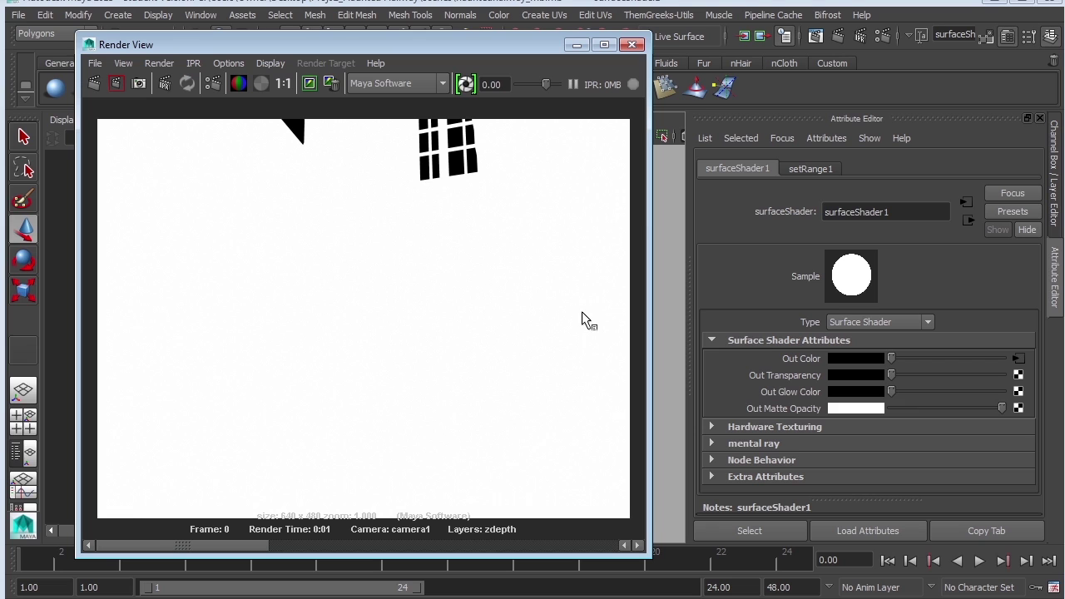
click(577, 45)
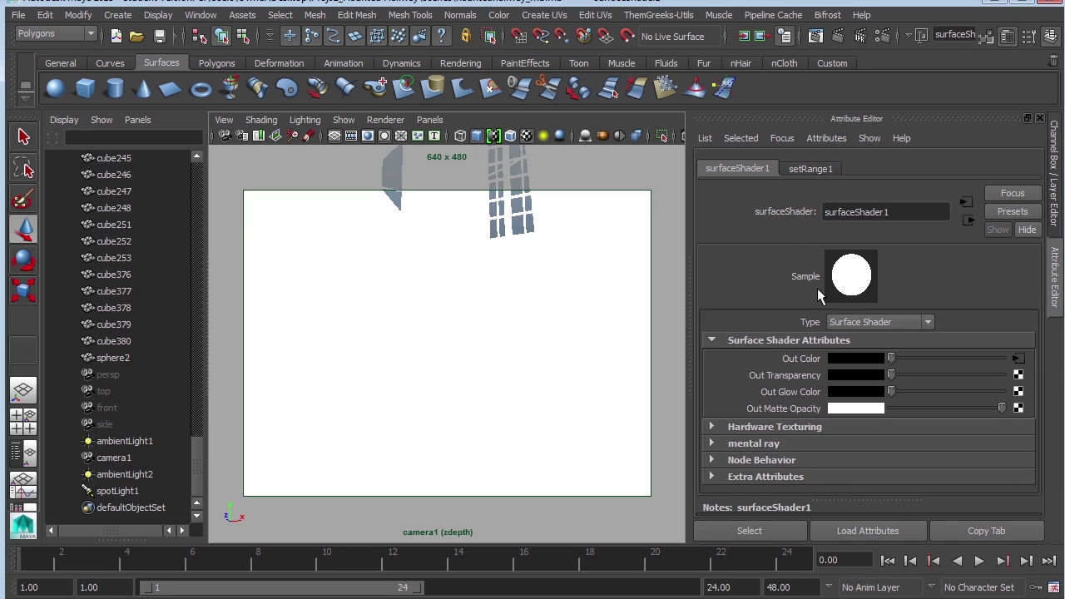
Set setRange1 Min to 0.2 and Max to 50, re-rendering the depth pass.
click(803, 167)
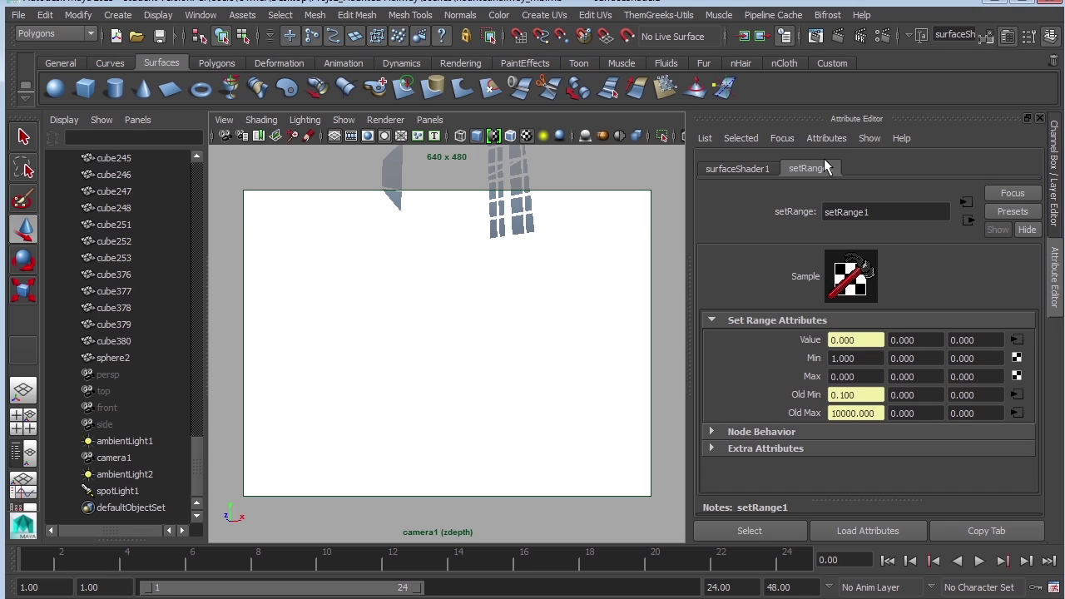
double_click(845, 358)
text(0.2)
key(Return)
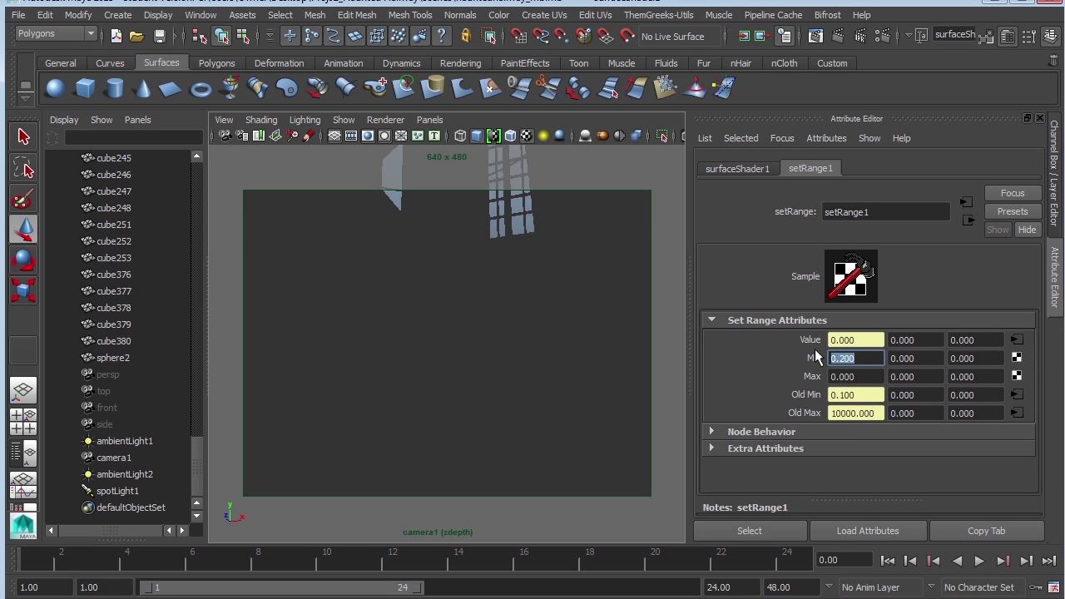
click(836, 39)
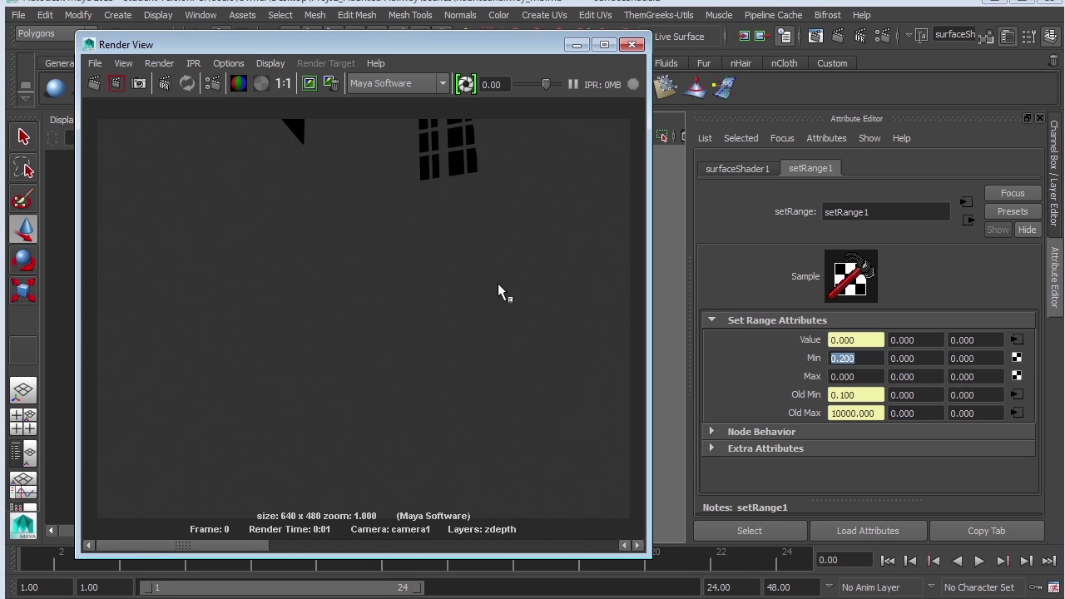
key(Tab)
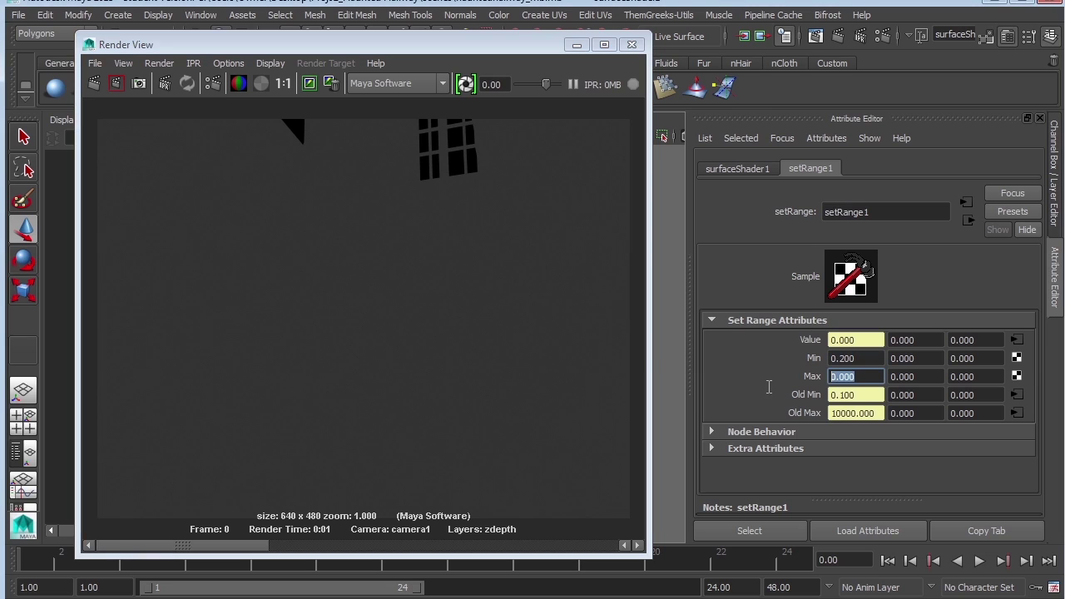
text(50)
key(Return)
click(94, 84)
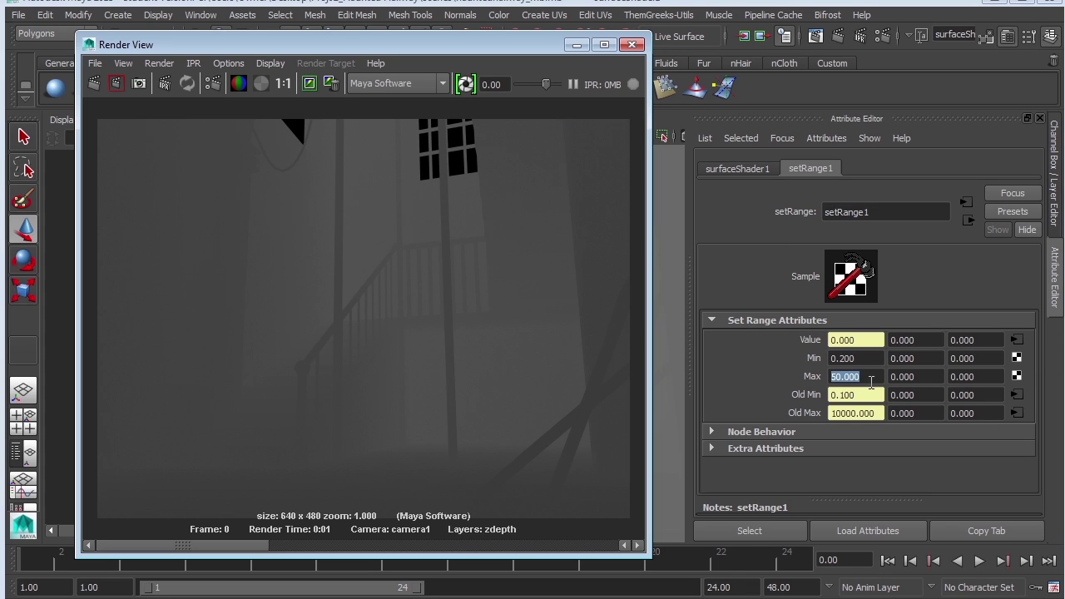
Try setRange1 Max 100 and Min 0.1, keeping renders to compare the depth gradient.
click(791, 335)
text(100)
key(Return)
click(308, 84)
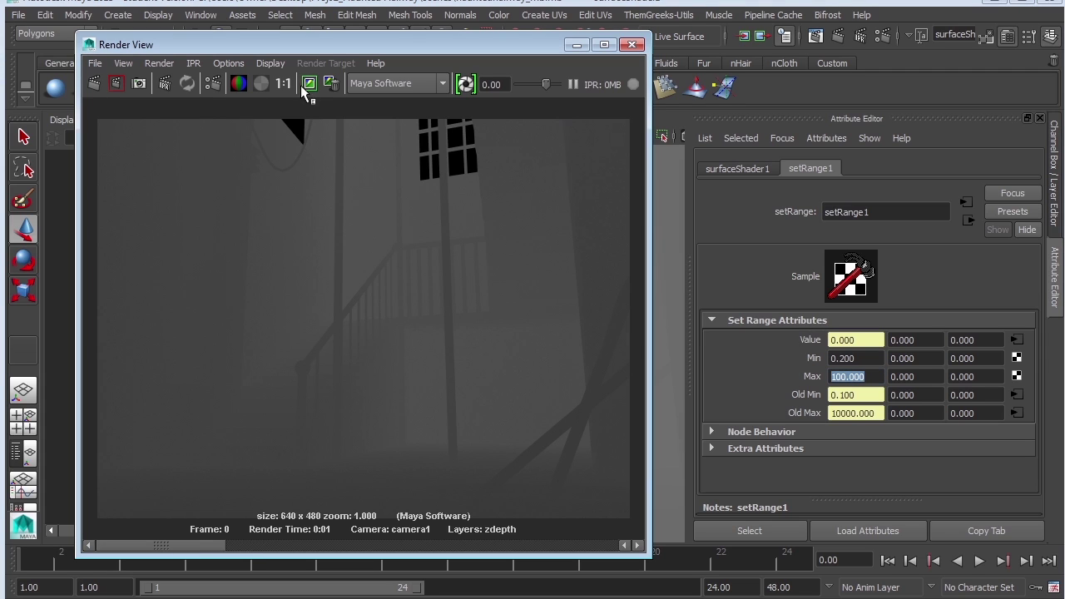
click(93, 84)
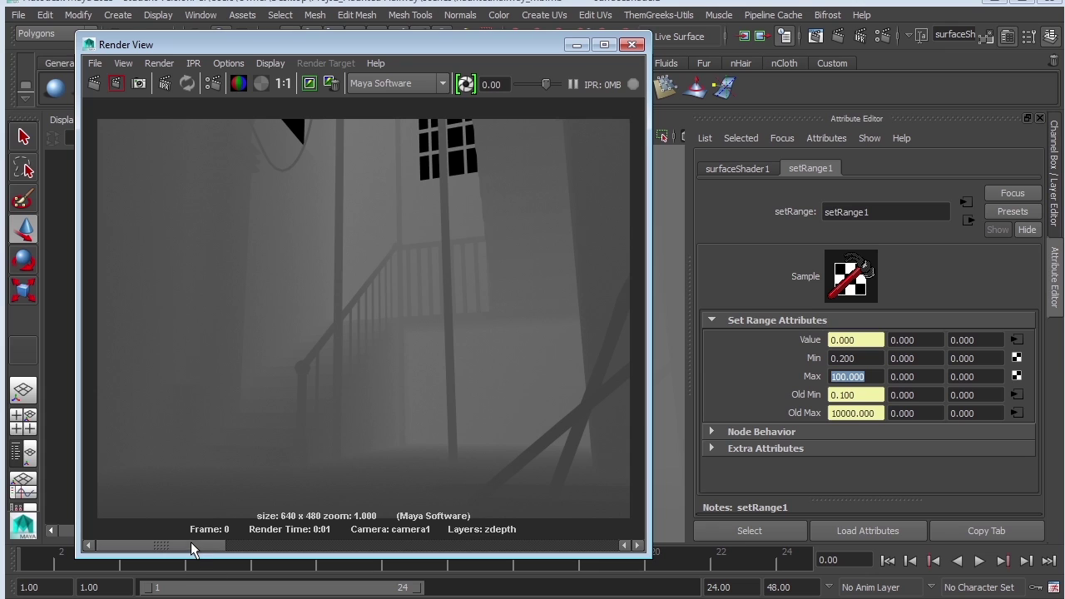
mouse_move(191, 545)
mouse_down()
mouse_move(281, 545)
mouse_move(201, 541)
mouse_up()
click(877, 359)
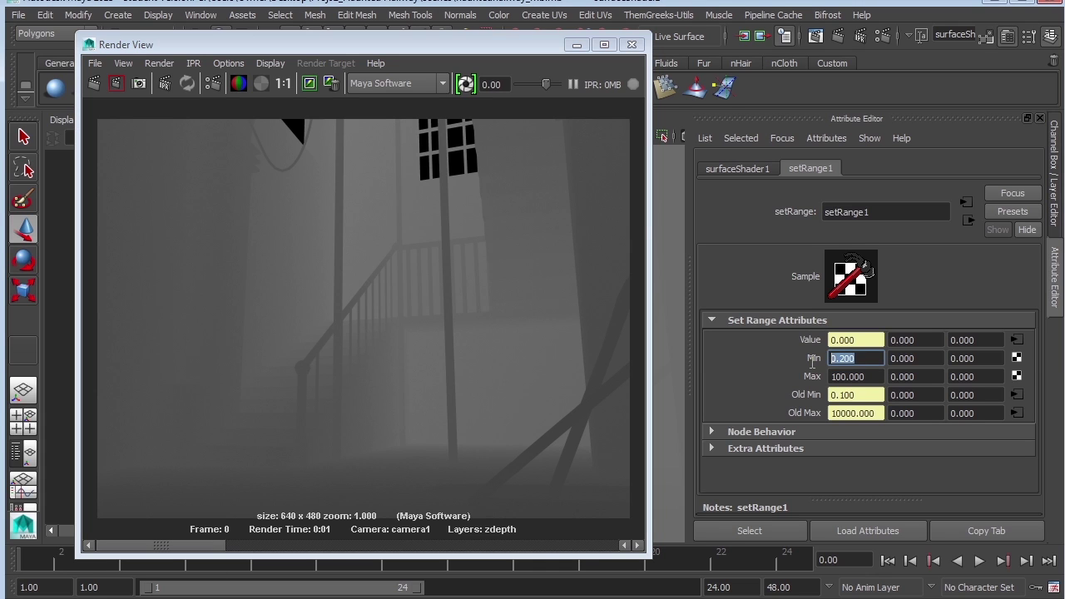
text(0.1)
key(Return)
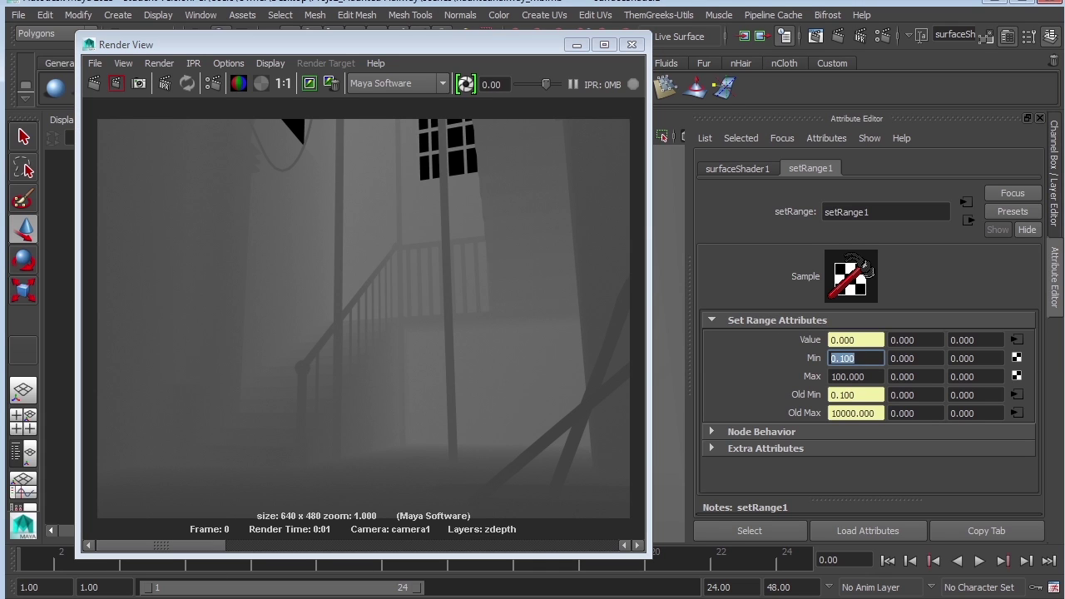
click(94, 84)
mouse_move(193, 545)
mouse_down()
mouse_move(290, 547)
mouse_move(213, 540)
mouse_up()
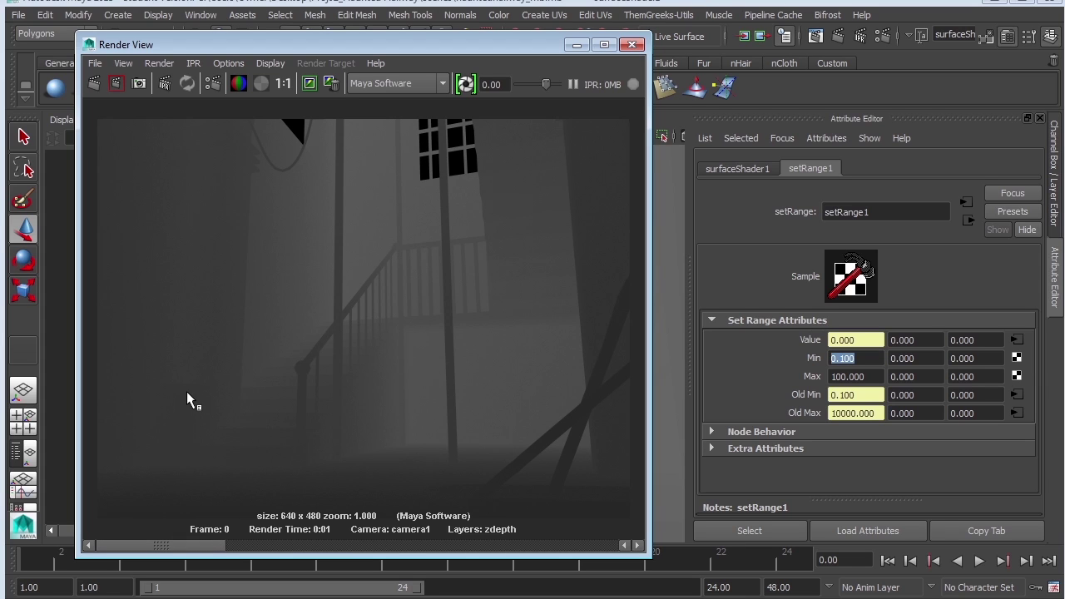
Raise setRange1 Max to 200 and then 300, re-rendering the depth pass each time.
click(872, 374)
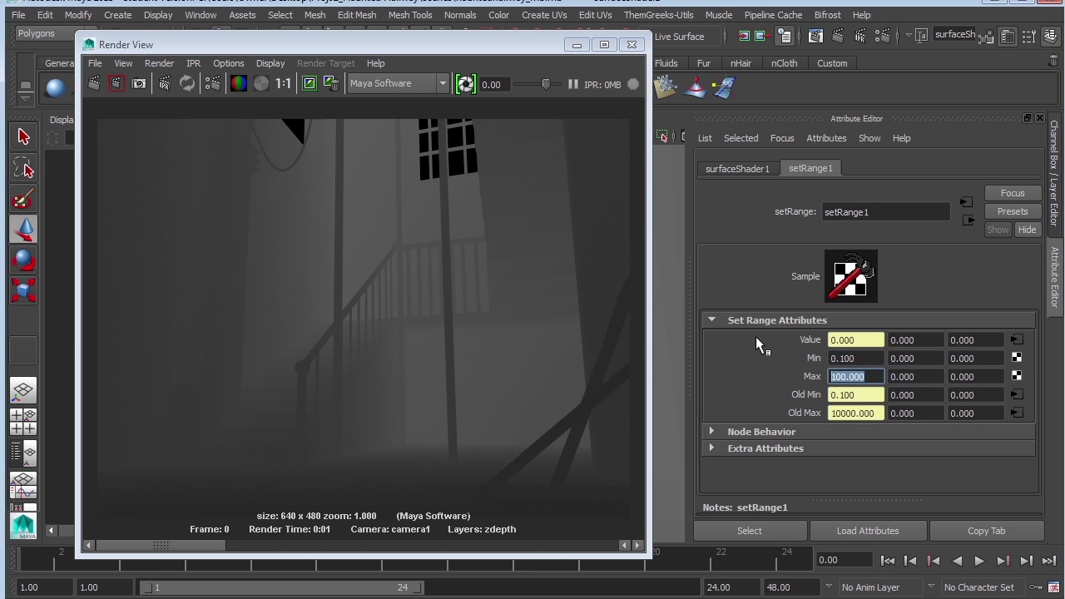
text(200)
key(Return)
click(116, 83)
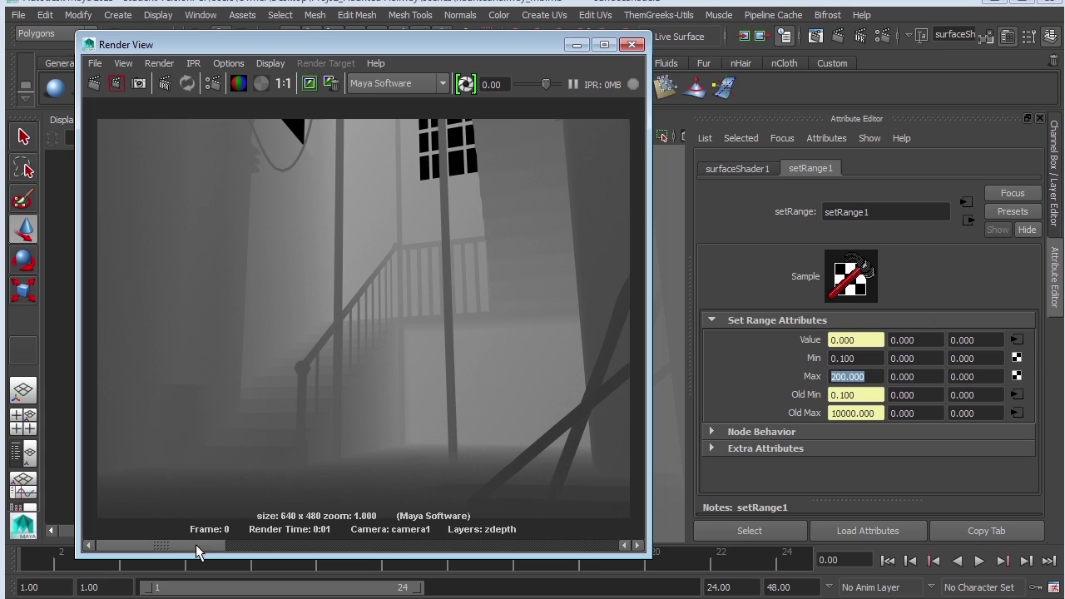
drag(183, 543, 244, 373)
click(765, 356)
text(300)
key(Return)
click(162, 548)
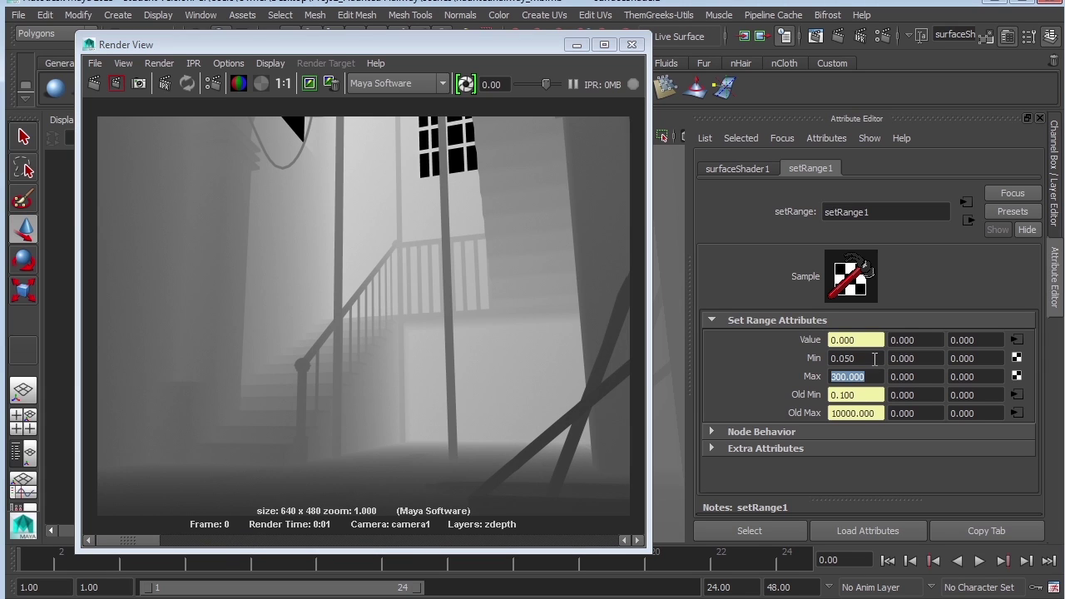
double_click(849, 358)
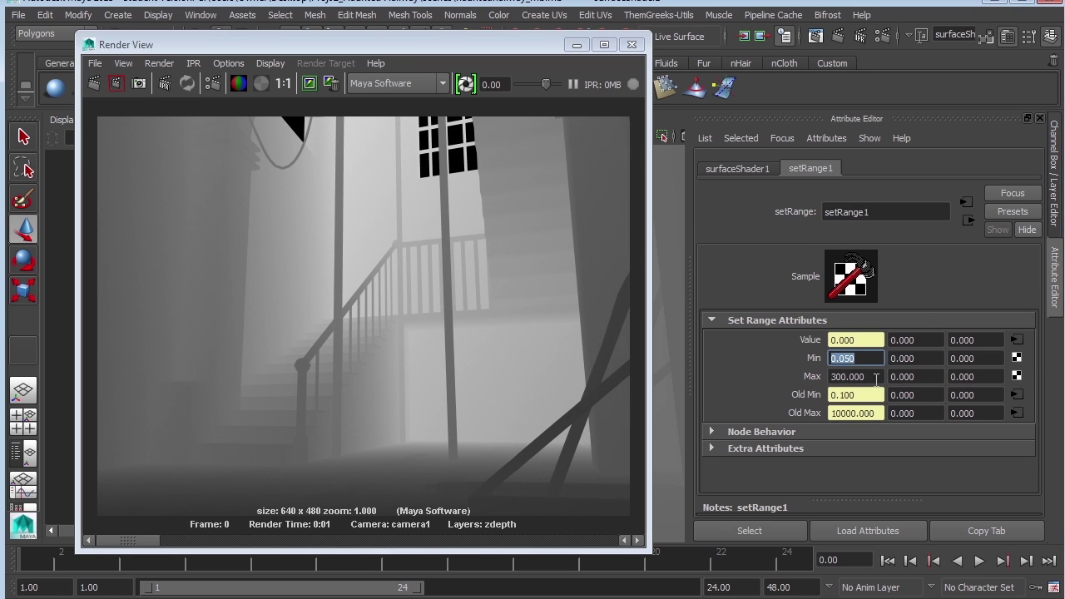
double_click(877, 376)
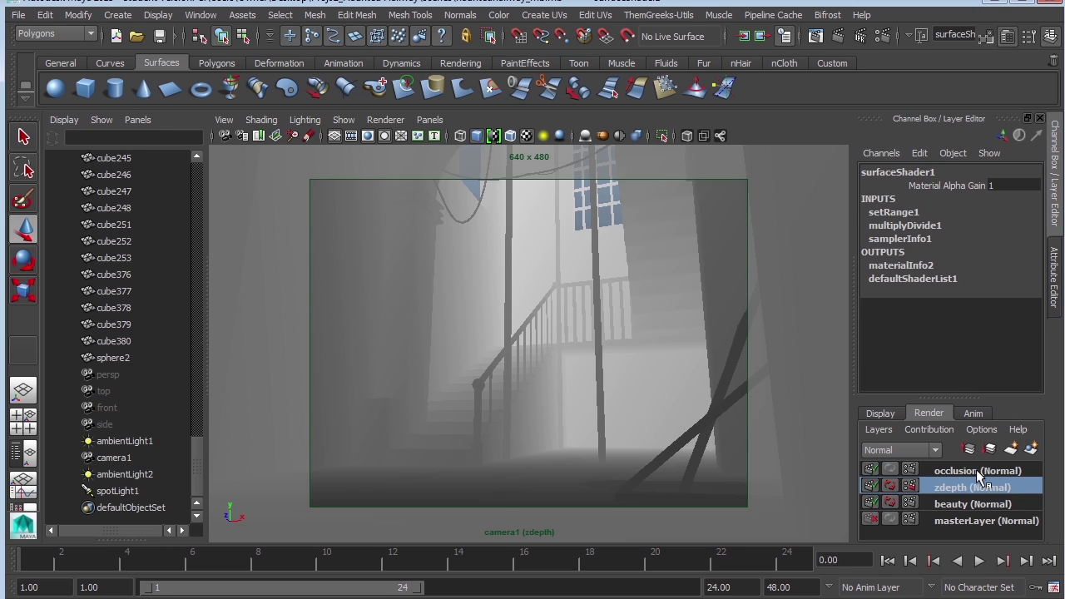
Apply the Occlusion preset to the occlusion render layer and make a test render.
click(973, 470)
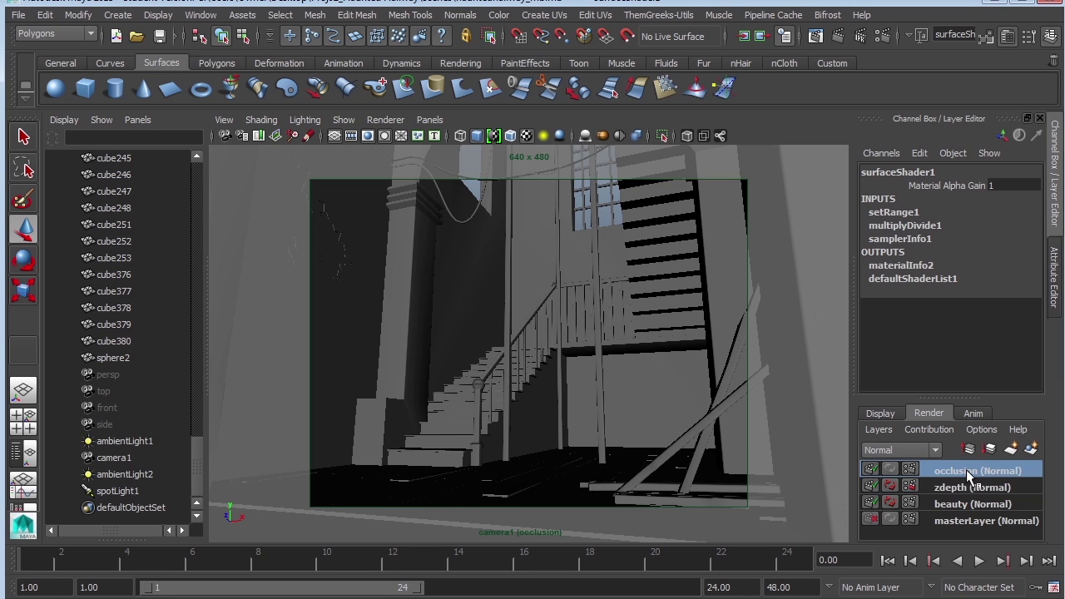
right_click(973, 471)
click(1009, 480)
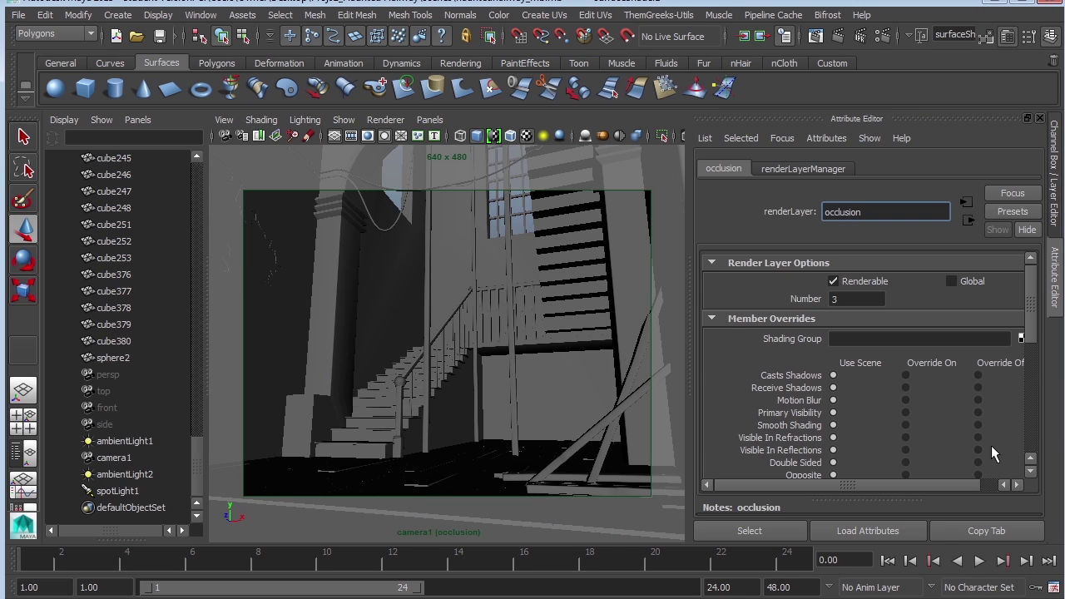
click(1012, 215)
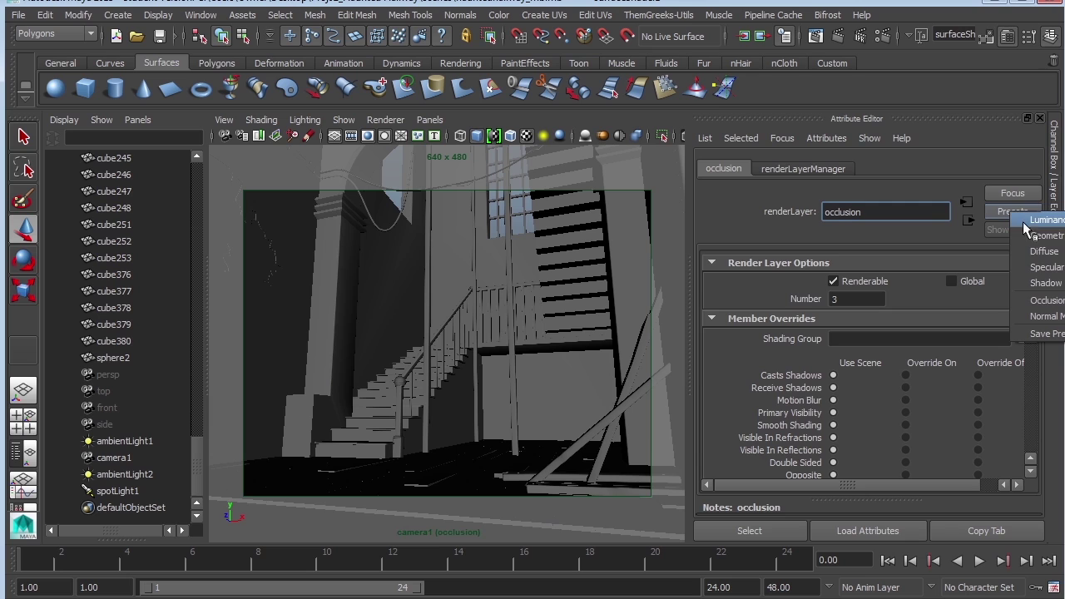
click(1044, 305)
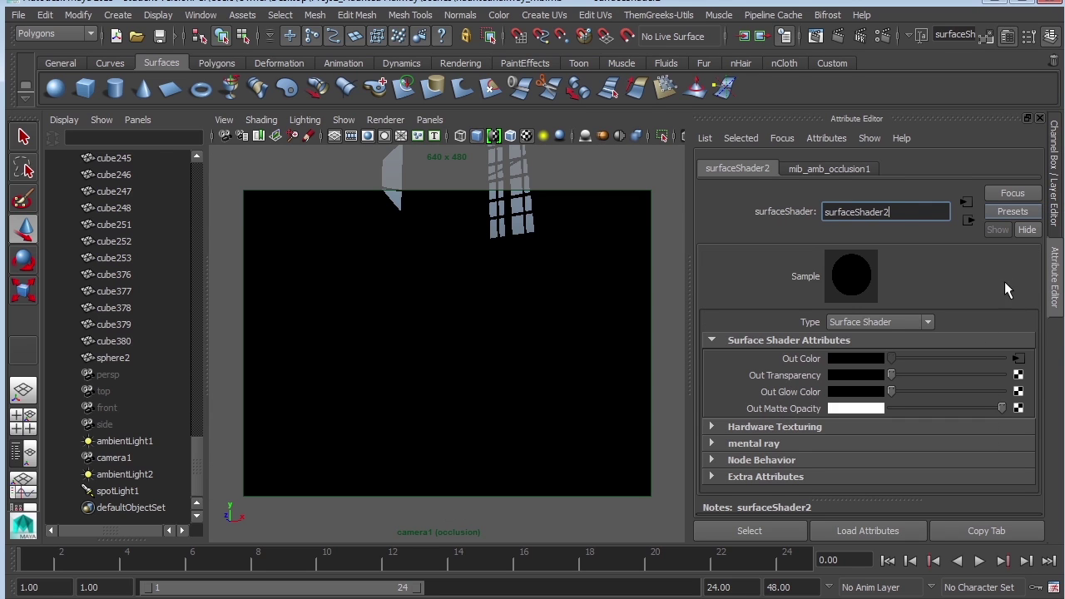
click(838, 36)
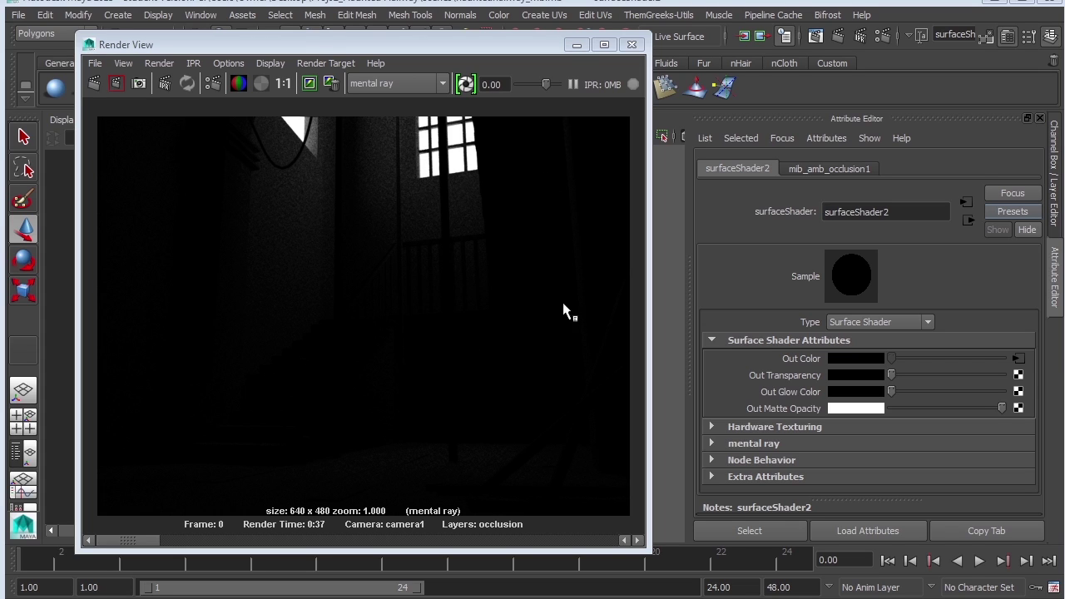
click(329, 84)
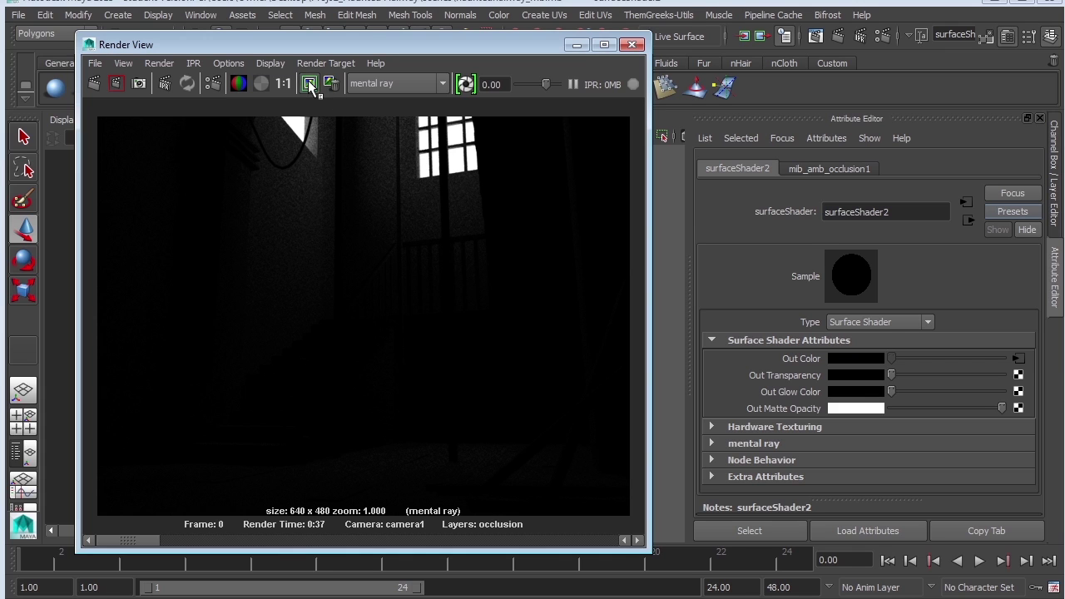
Set mib_amb_occlusion1 to 64 samples with Max Distance 8 and render.
click(745, 188)
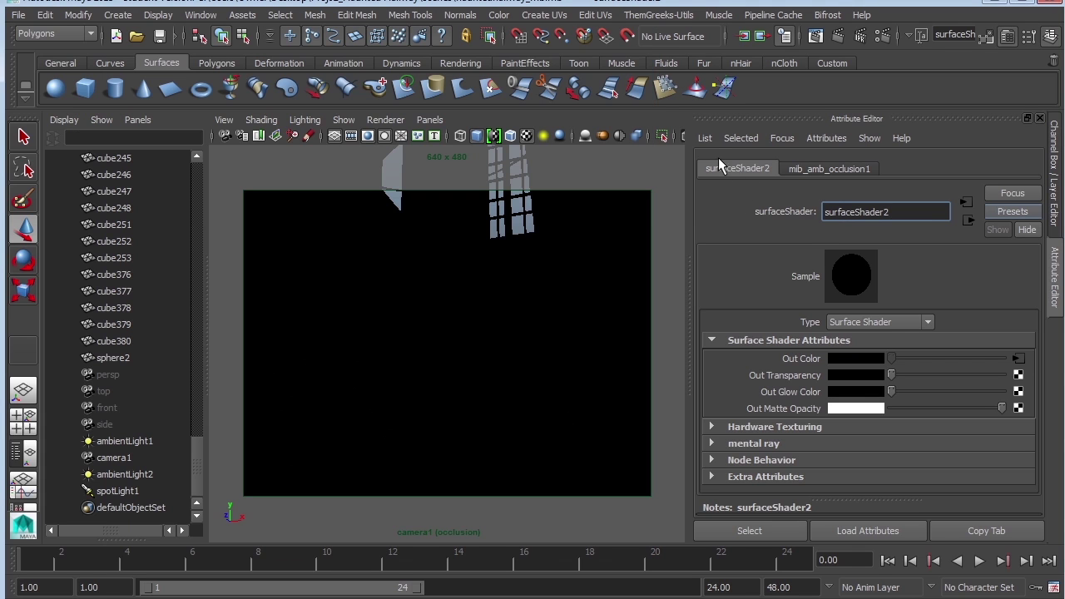
click(813, 167)
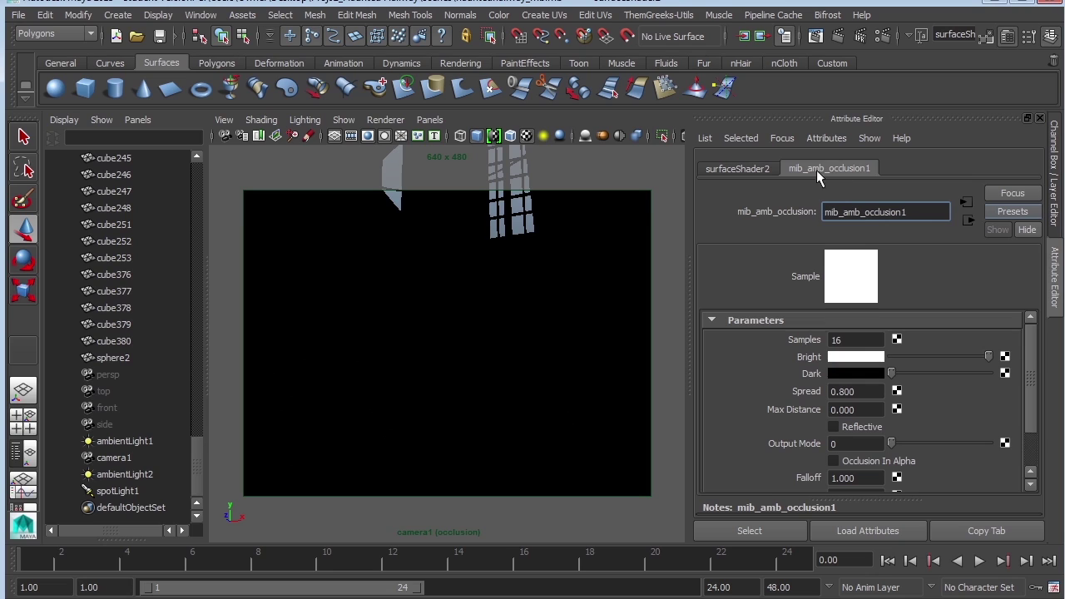
key(Tab)
text(6)
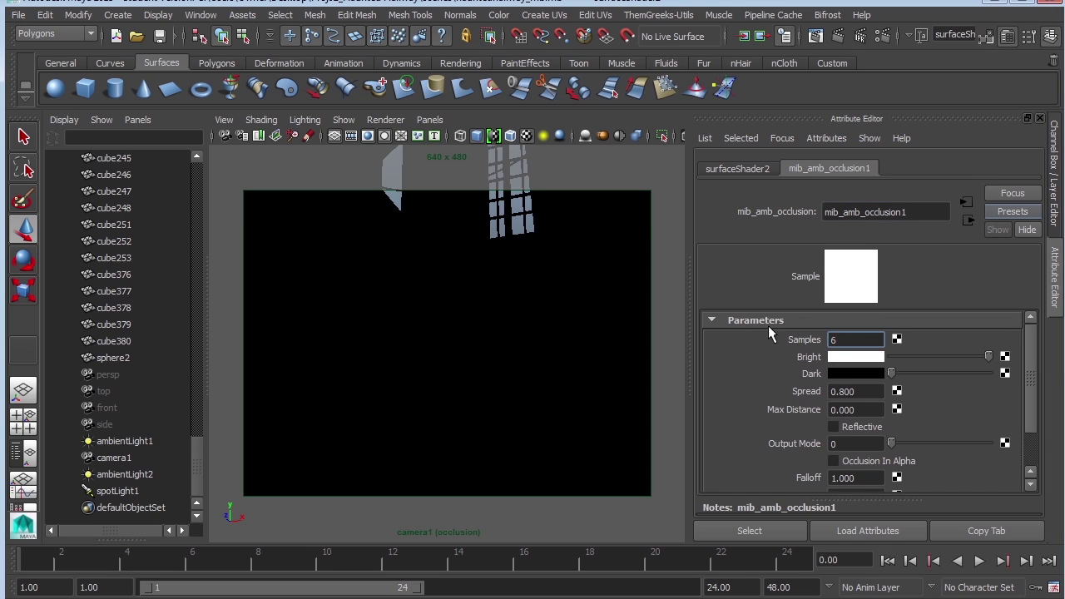
text(4)
key(Return)
click(869, 409)
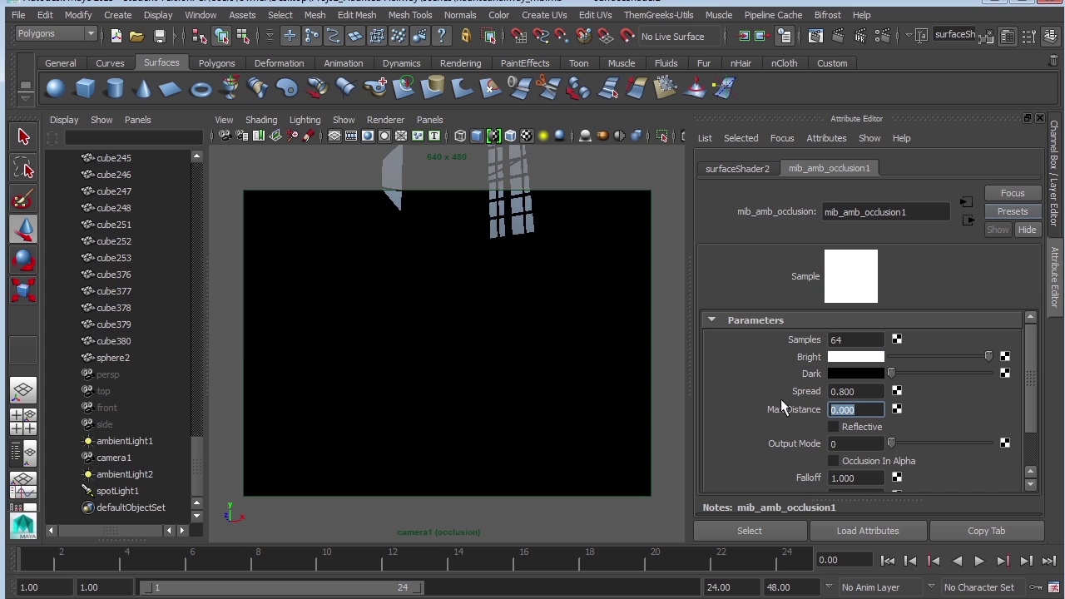
text(8)
key(Return)
click(839, 36)
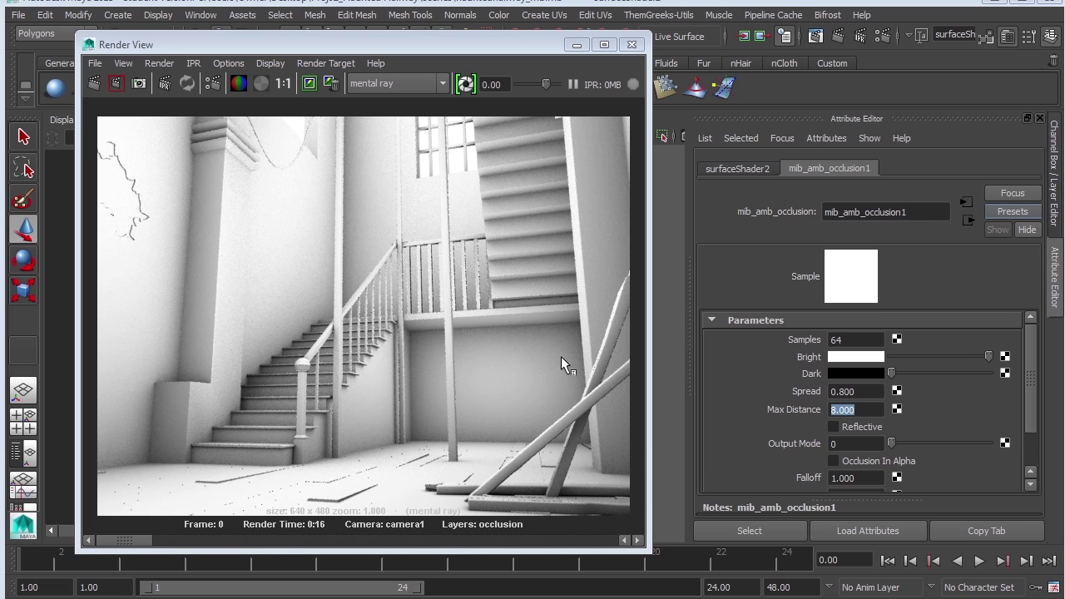
Raise the occlusion Max Distance to 10 and re-render the pass.
click(842, 409)
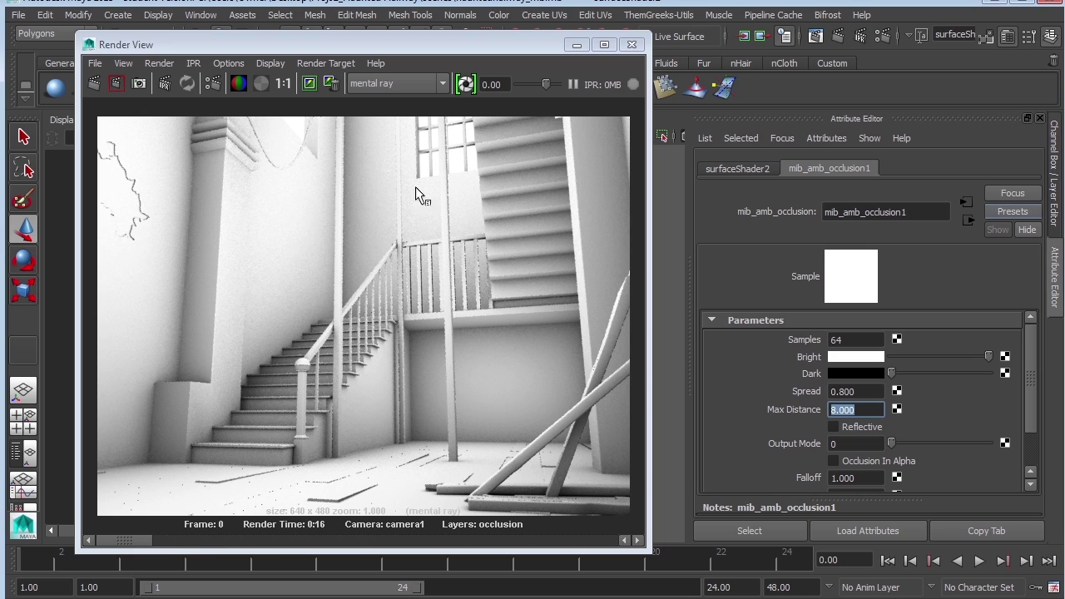
text(8)
key(Return)
text(10)
key(Return)
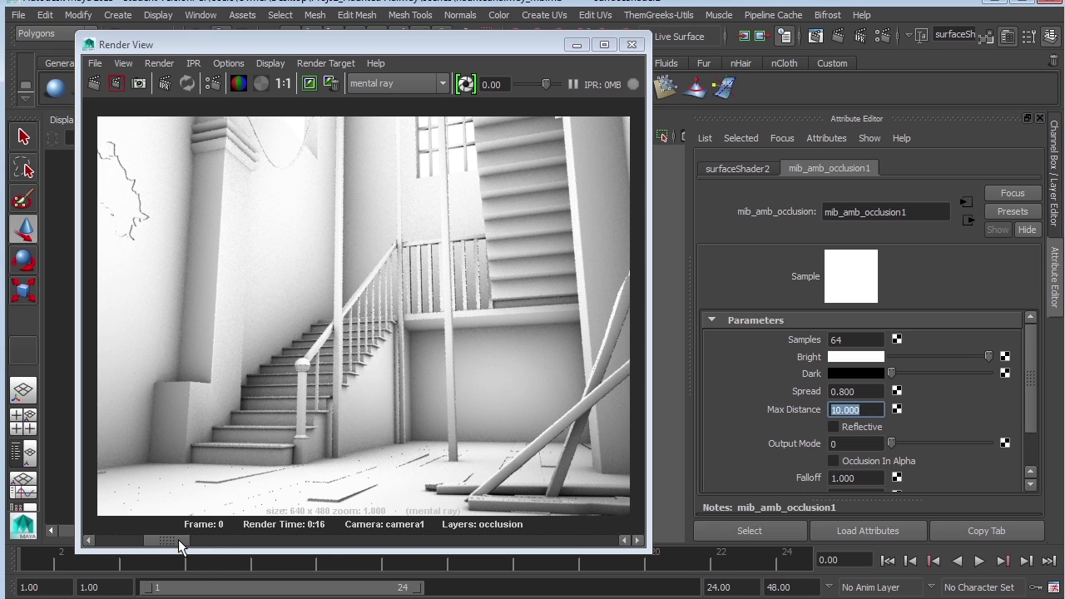
drag(178, 539, 120, 542)
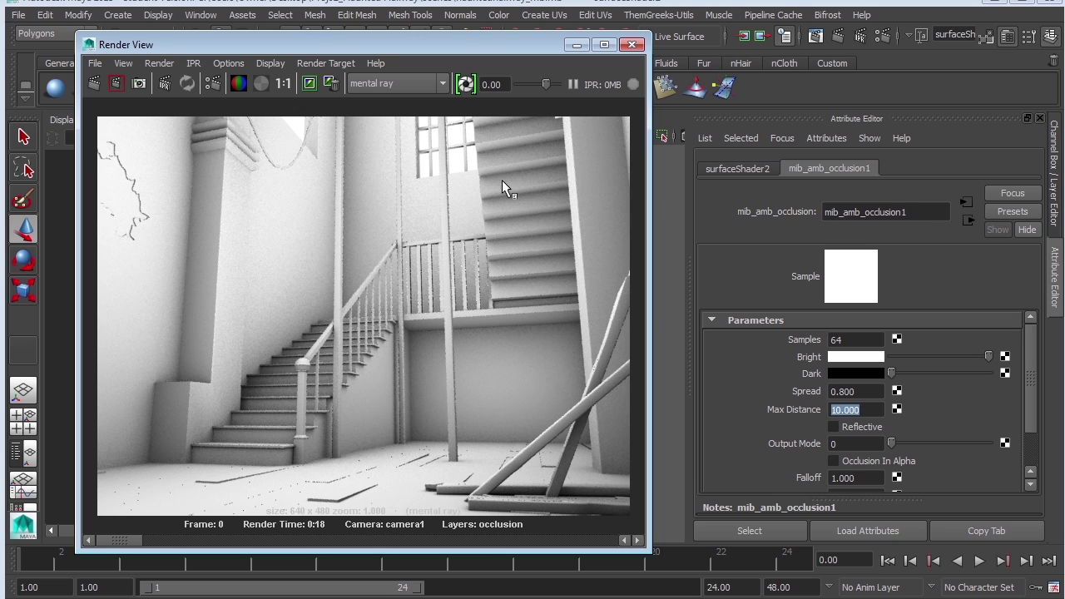
Save the occlusion render as an image in the project's images folder.
right_drag(343, 193, 509, 213)
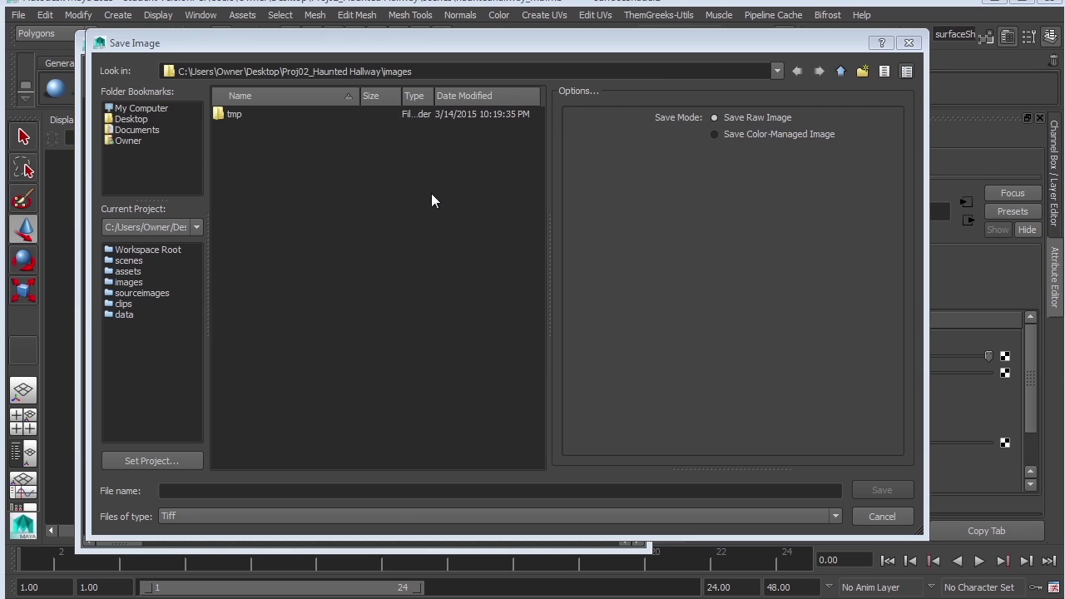
double_click(384, 71)
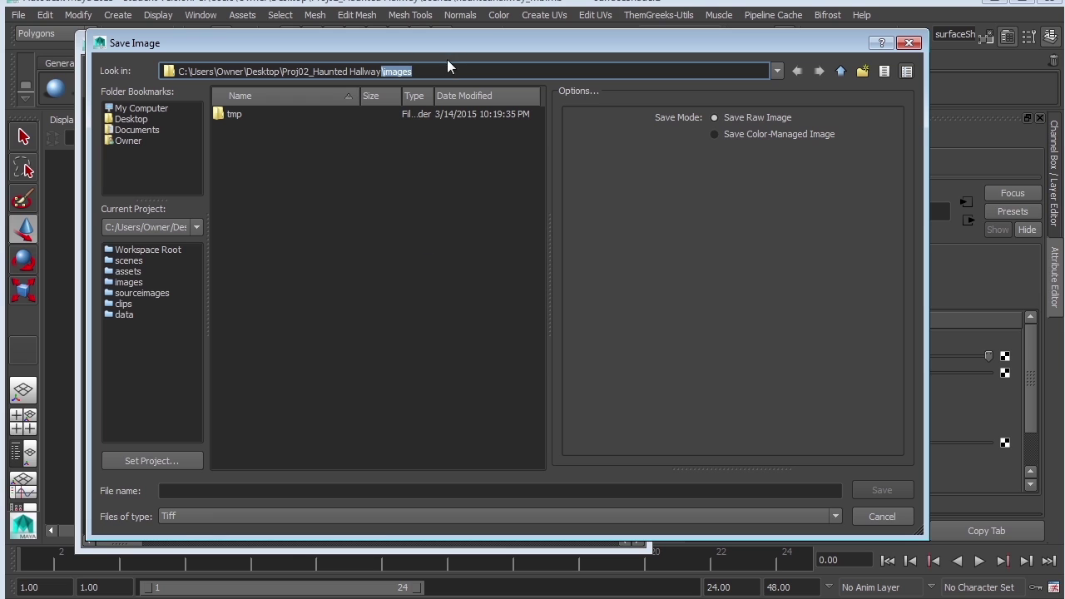
click(199, 491)
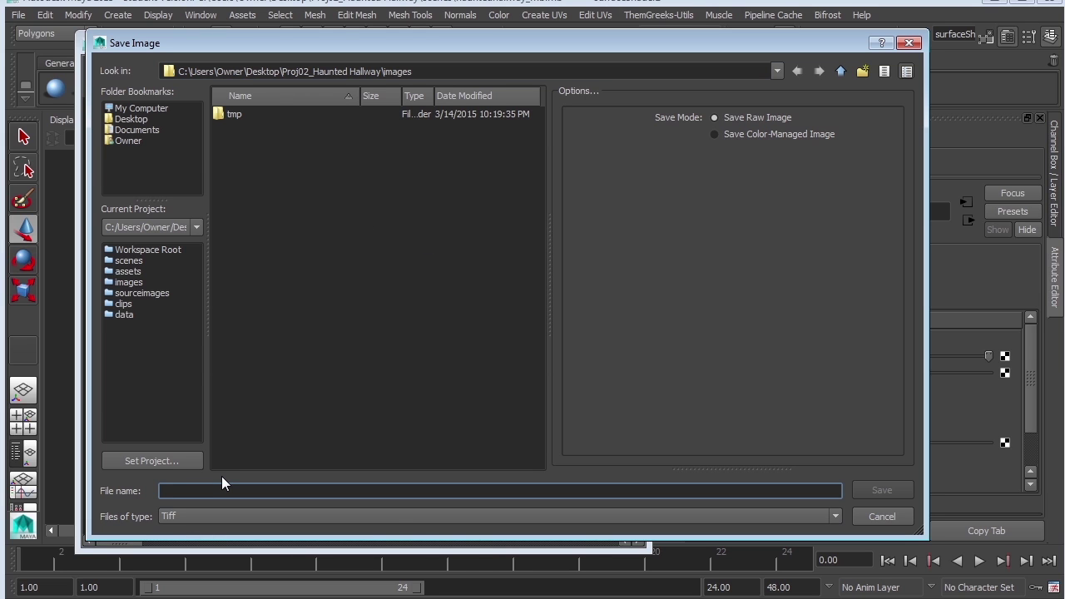
text(o)
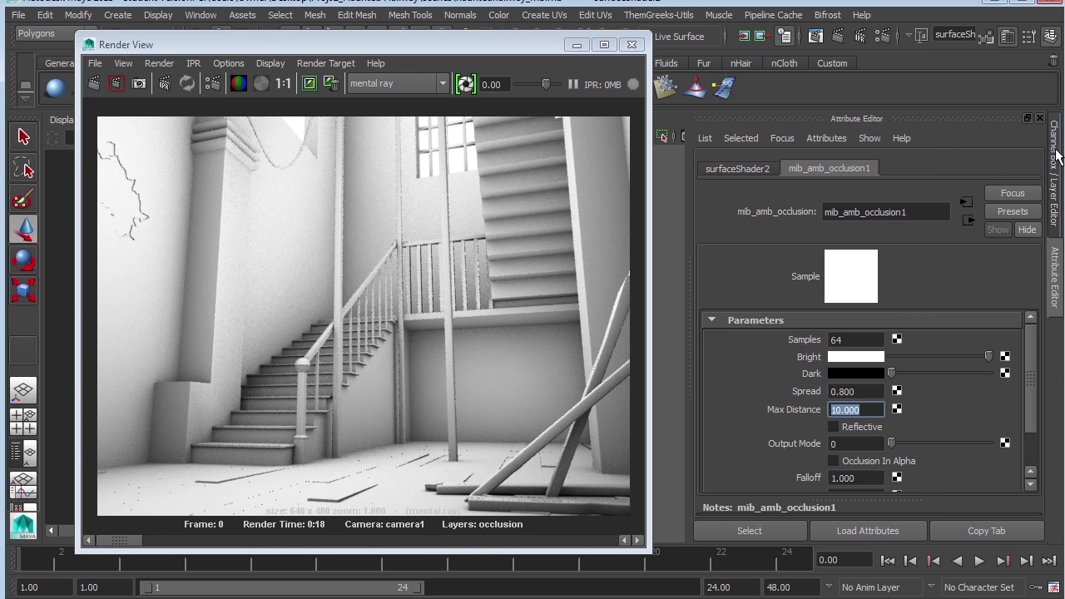
click(1054, 166)
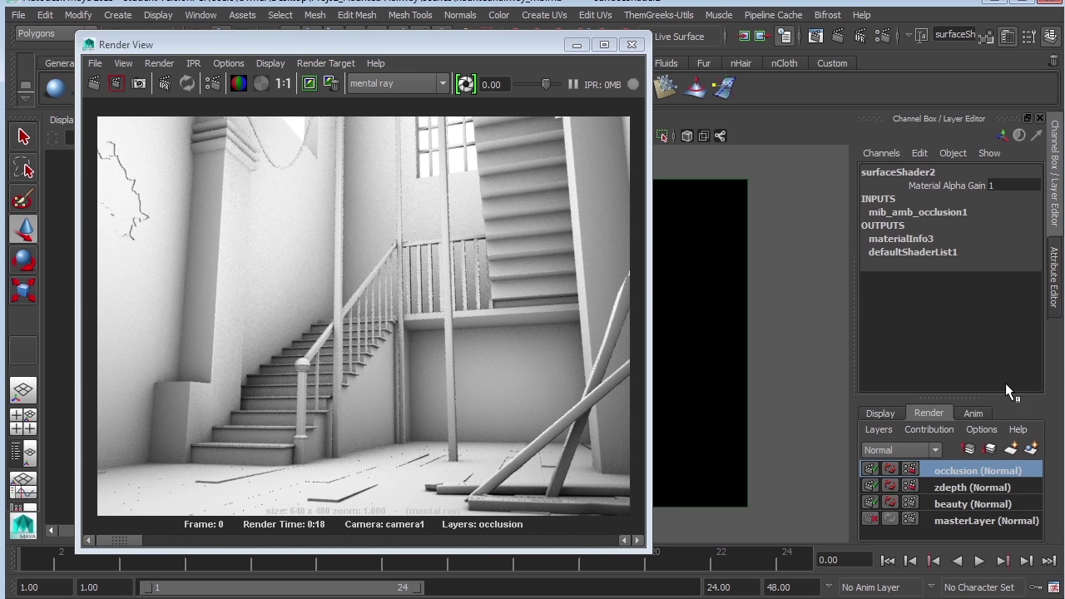
Render the zdepth layer and save its image.
click(970, 487)
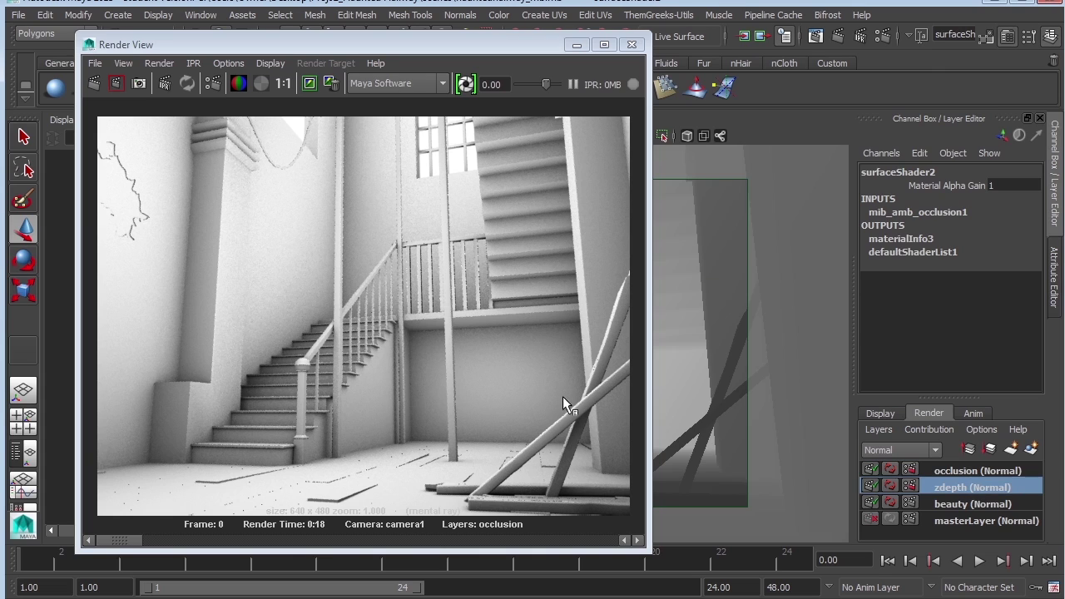
click(94, 83)
right_click(441, 171)
mouse_move(465, 176)
click(566, 193)
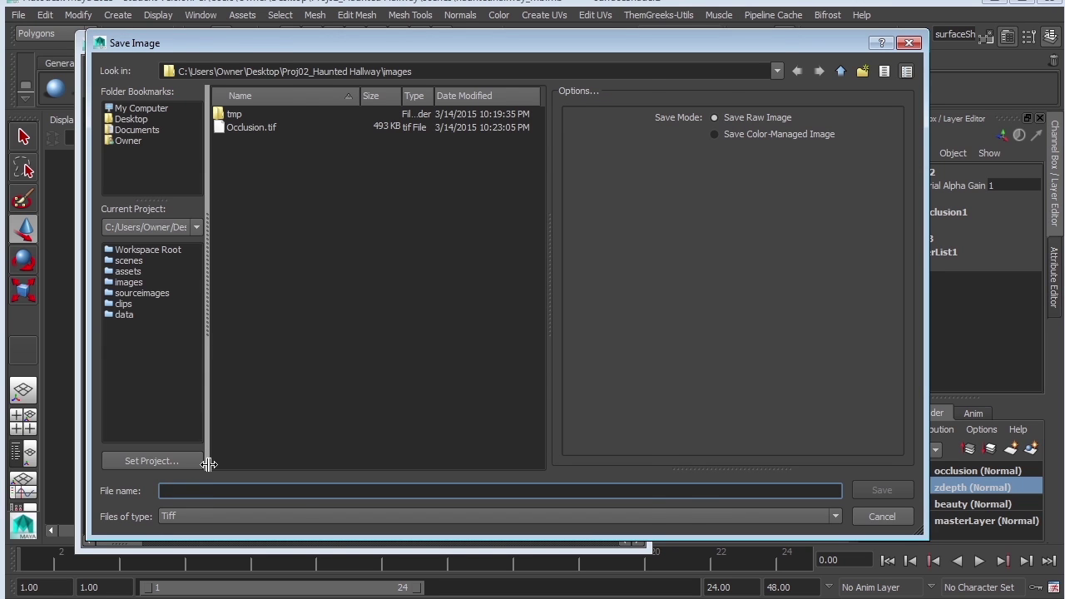
click(880, 513)
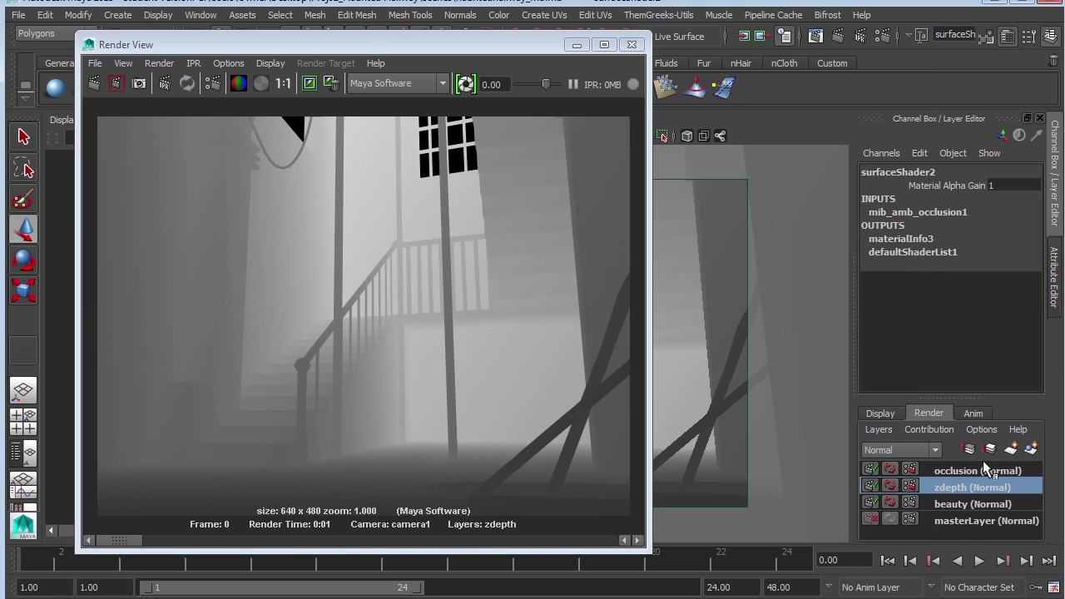
Switch to the beauty layer and save its render as an image.
click(963, 503)
right_click(387, 163)
mouse_move(412, 169)
click(502, 183)
key(Escape)
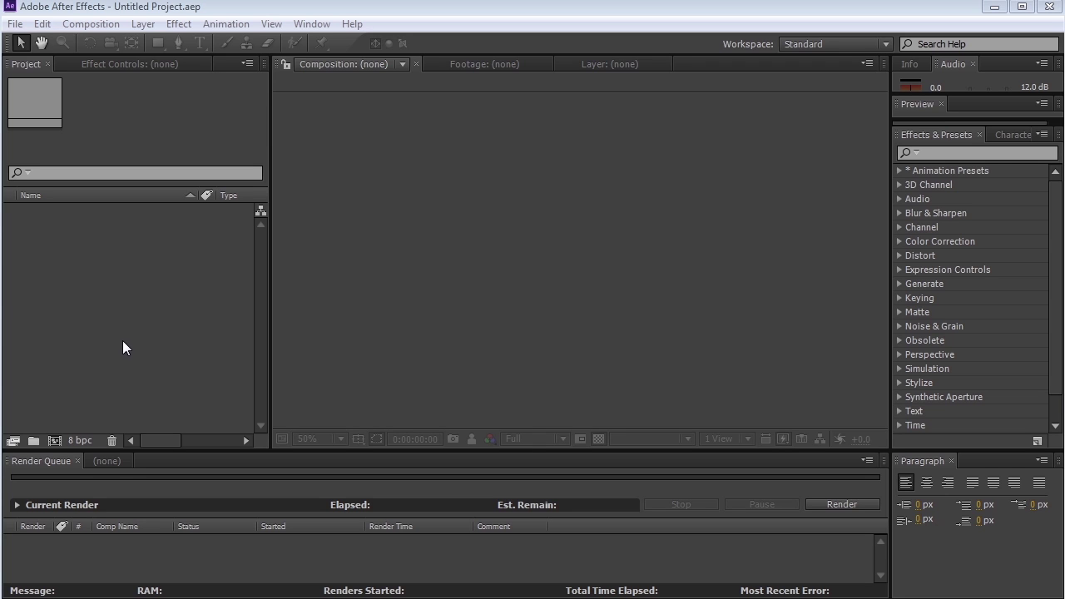
Drag beauty, Occlusion and zDepth TIFFs from Proj02_Haunted Hallway > images into the Project panel.
key(alt+Tab)
double_click(600, 274)
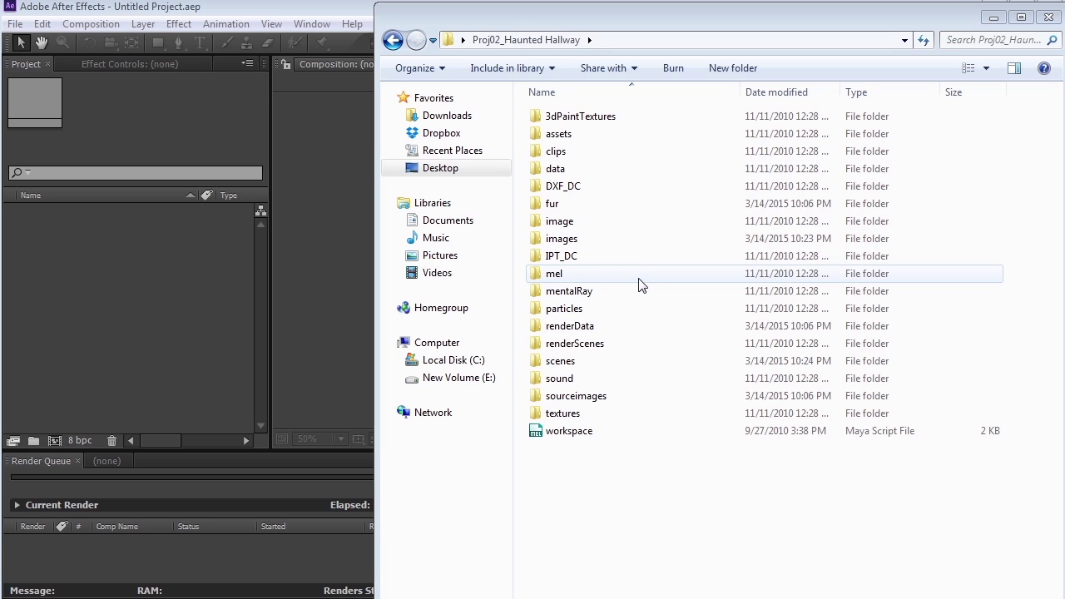
click(592, 241)
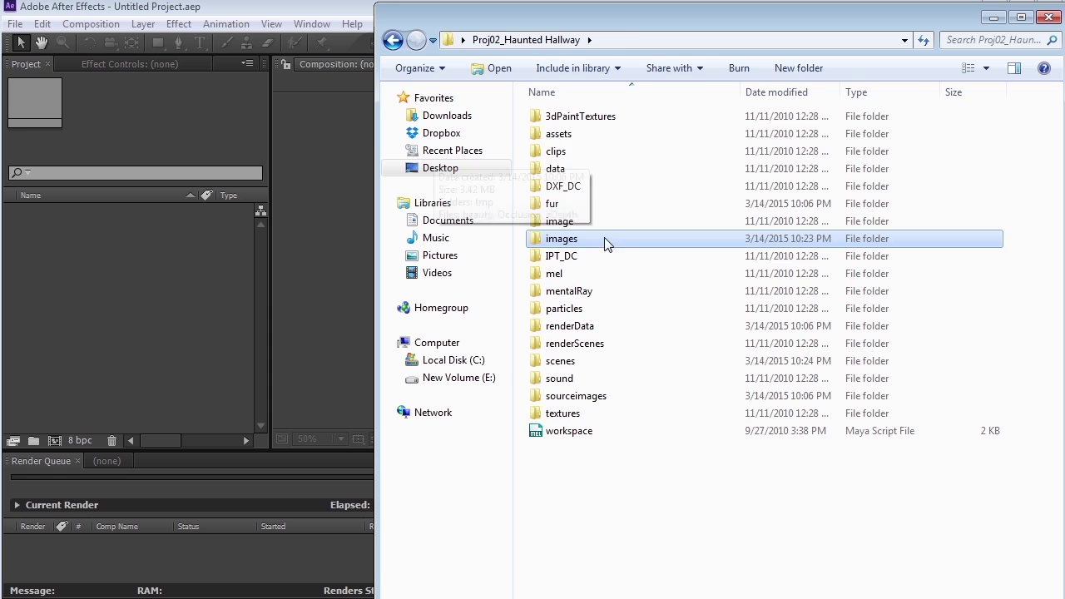
drag(913, 201, 131, 309)
Create a beauty composition from beauty.tif and add Occlusion.tif above it.
click(105, 461)
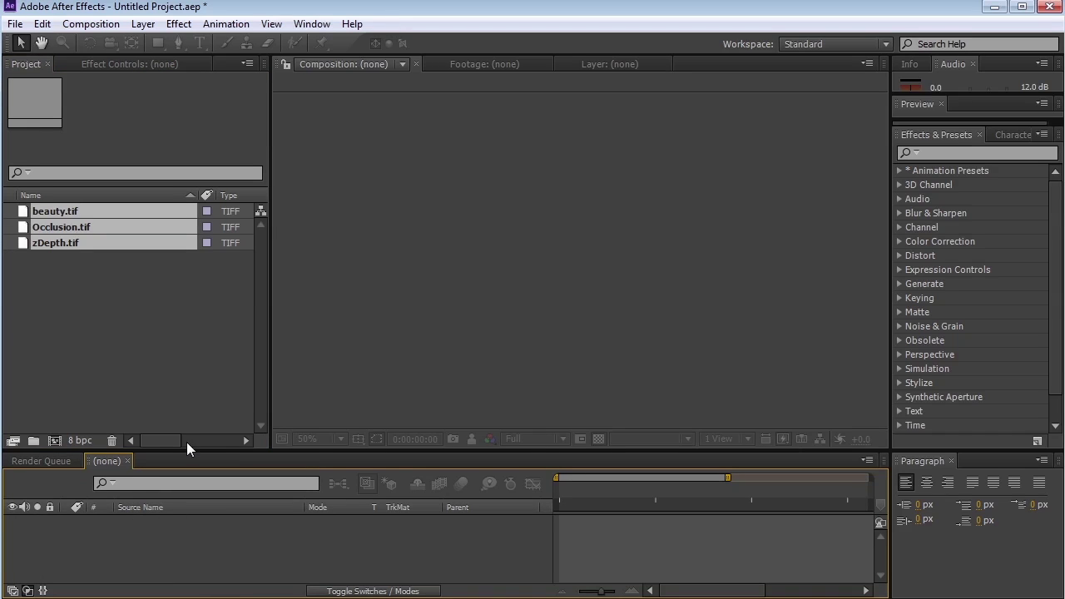
drag(187, 450, 183, 407)
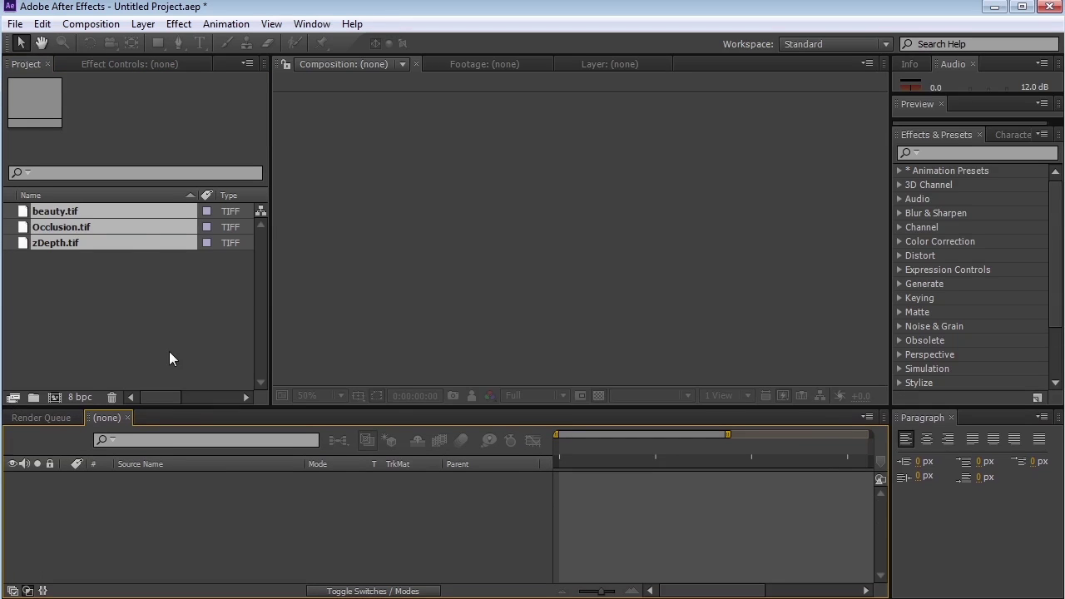
click(123, 210)
drag(102, 210, 119, 511)
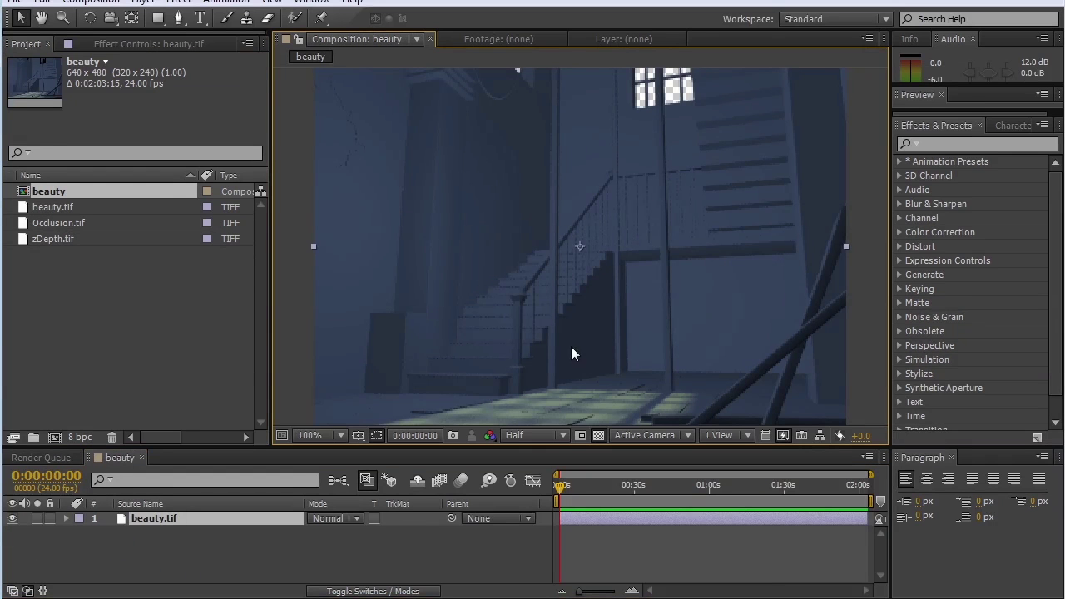
drag(88, 224, 114, 517)
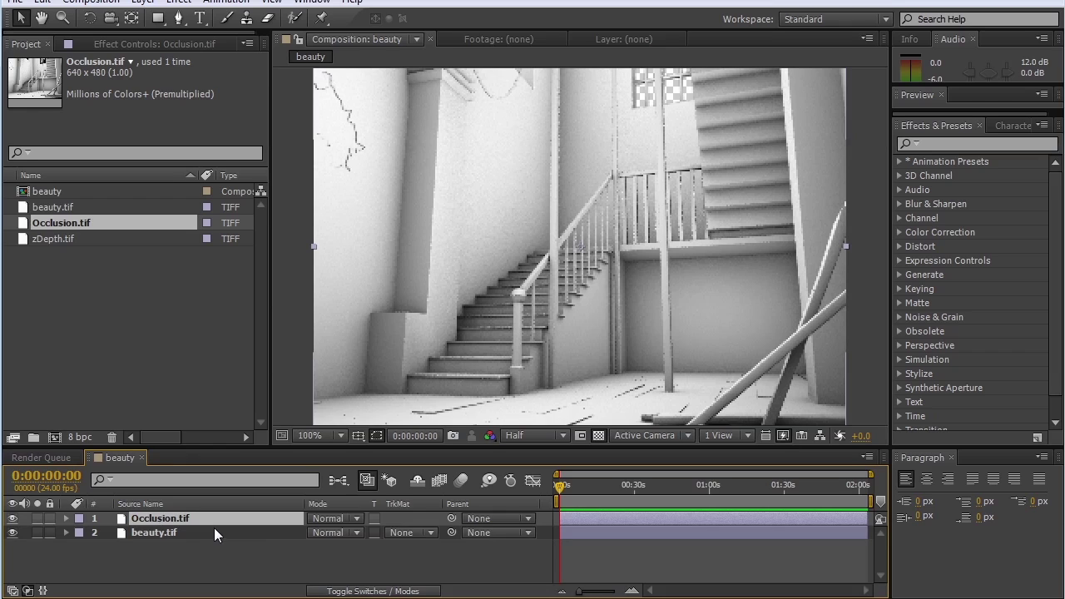
Set the Occlusion.tif layer's blending mode to Multiply.
key(F4)
click(363, 591)
click(369, 592)
click(372, 593)
click(325, 519)
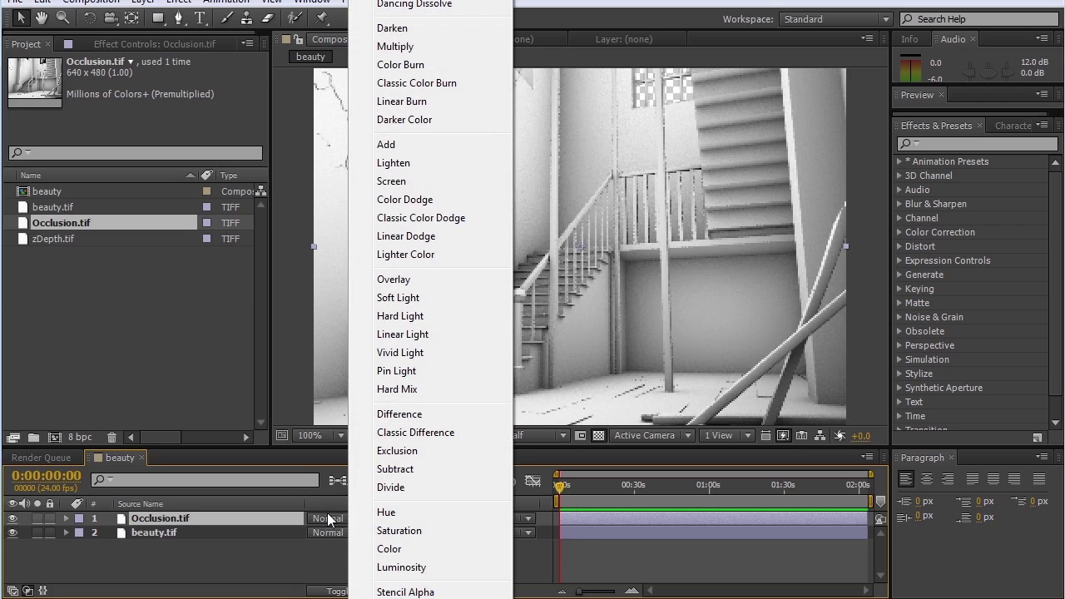
click(450, 47)
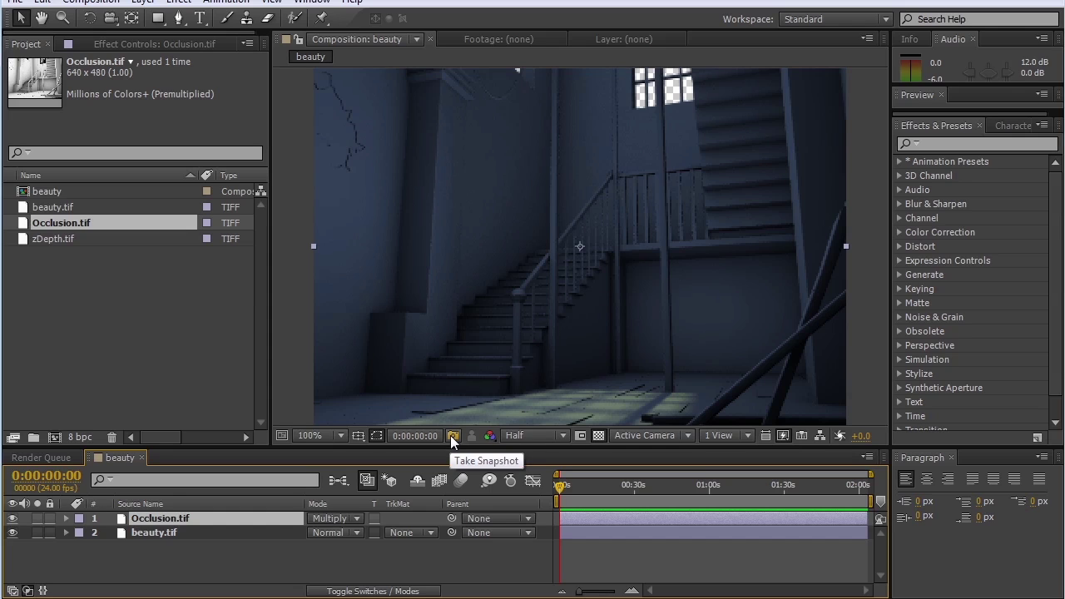
key(ctrl+0)
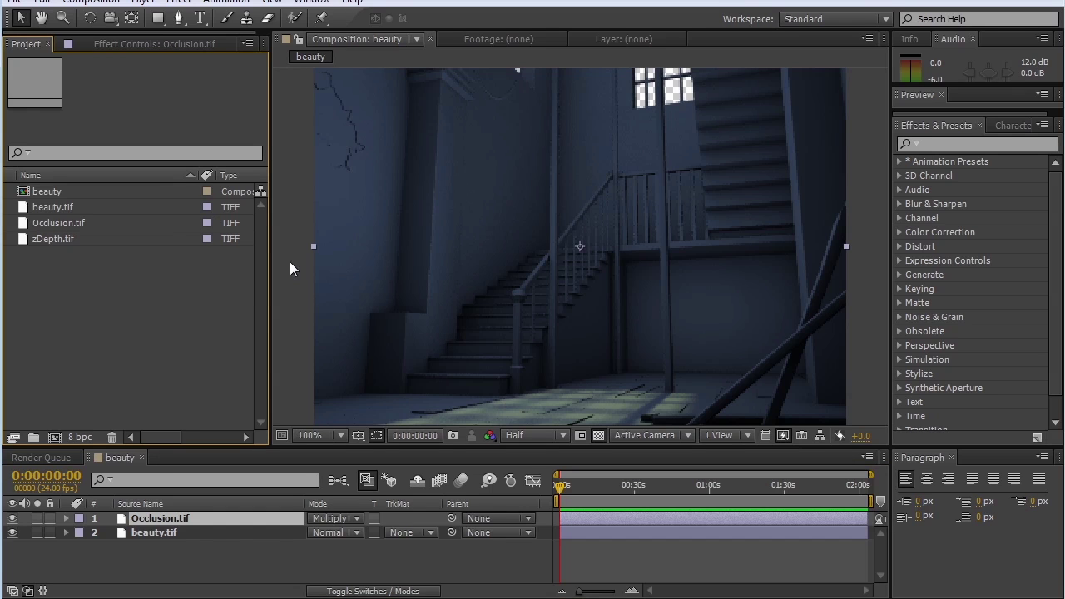
Create a new solid layer with a yellow-green colour in the beauty comp.
click(142, 1)
mouse_move(104, 23)
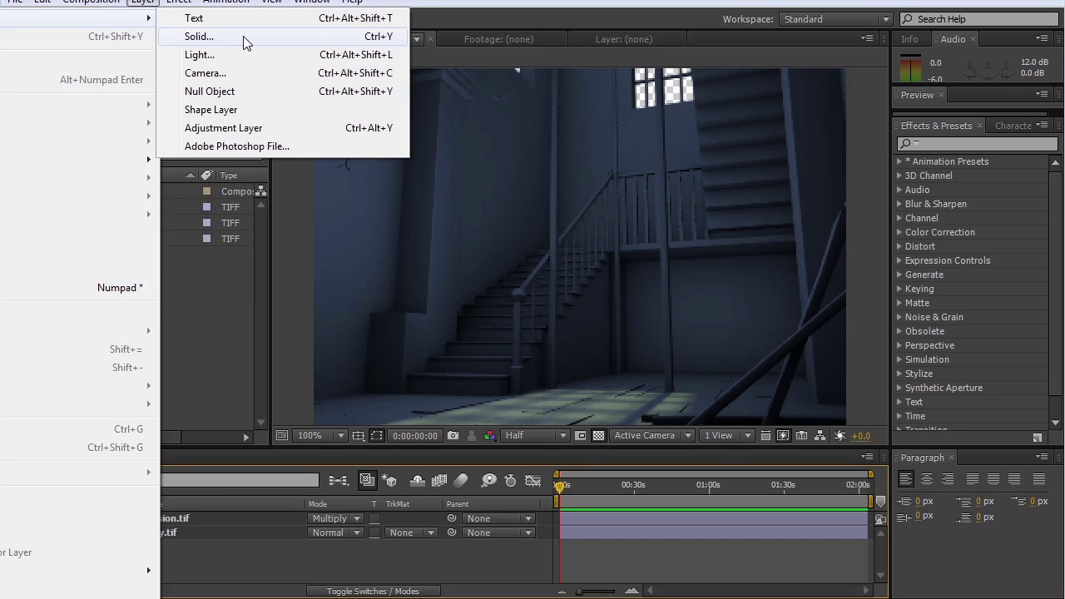
click(244, 36)
click(533, 378)
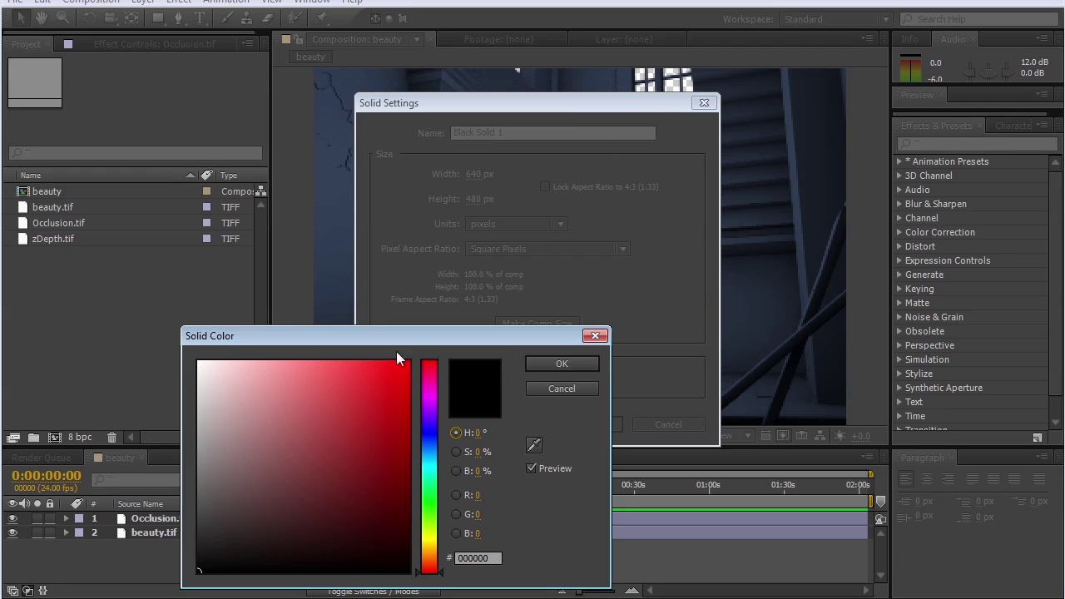
drag(401, 342, 325, 160)
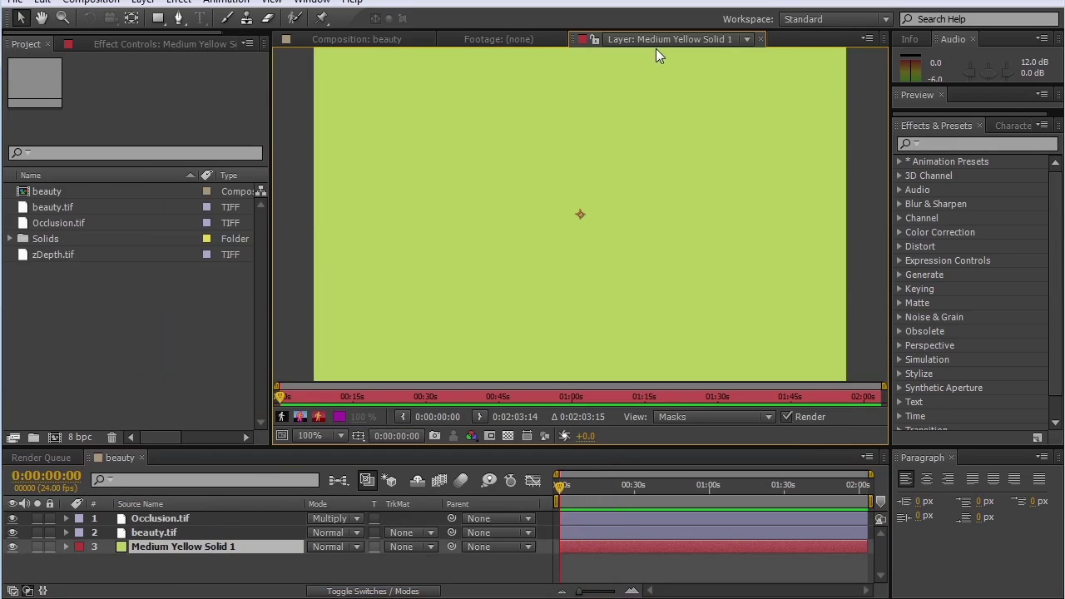
click(759, 39)
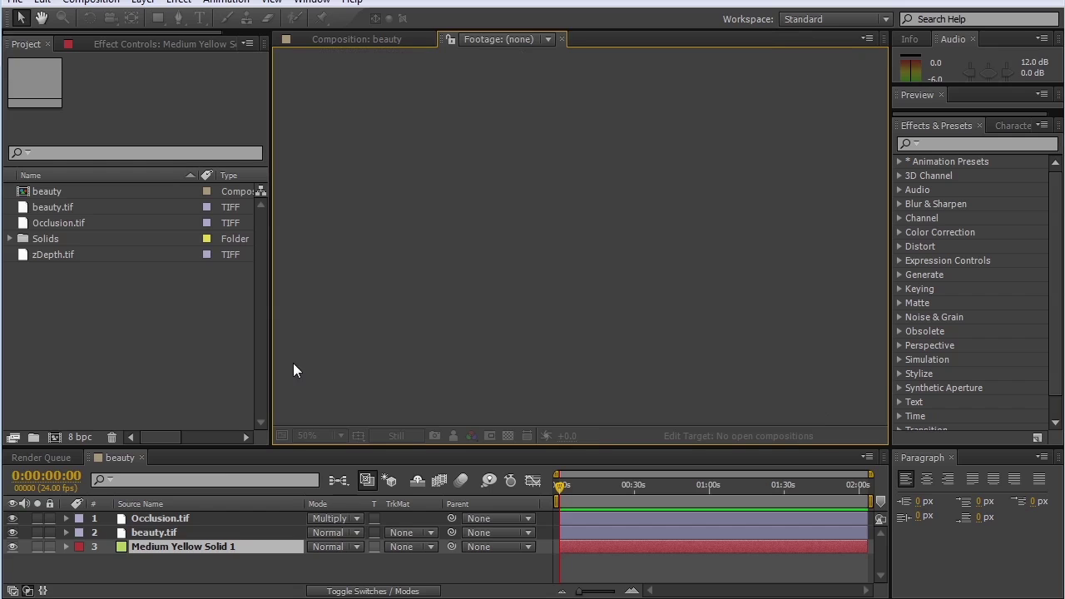
click(376, 39)
Change the solid's colour to pale green in Solid Settings.
click(142, 2)
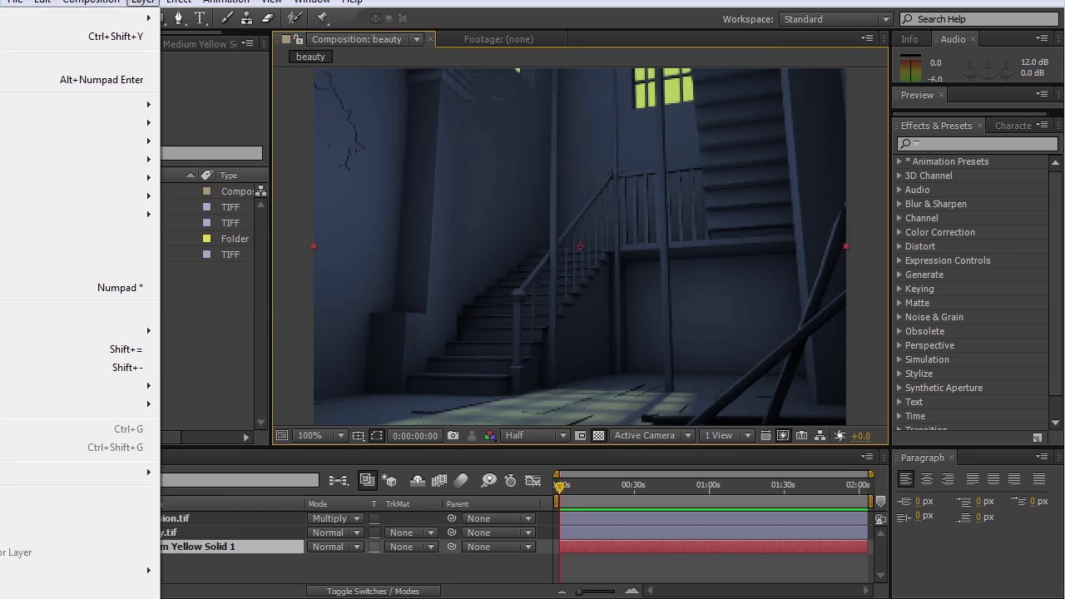
click(117, 45)
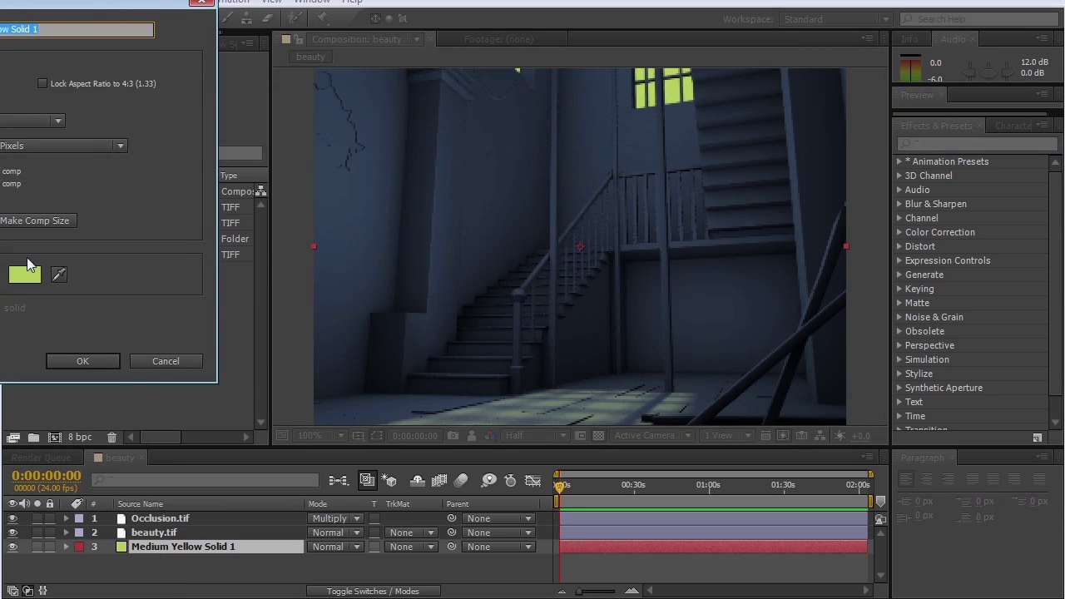
click(285, 355)
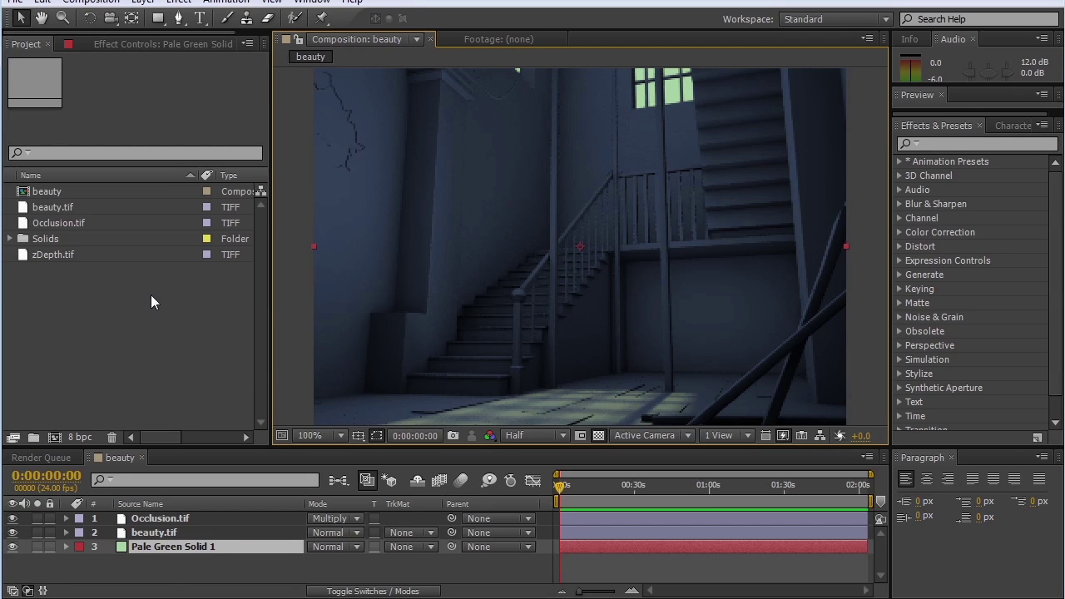
Add zDepth.tif to the comp plus an adjustment layer named zdepthAdjst.
click(91, 280)
drag(58, 263, 154, 513)
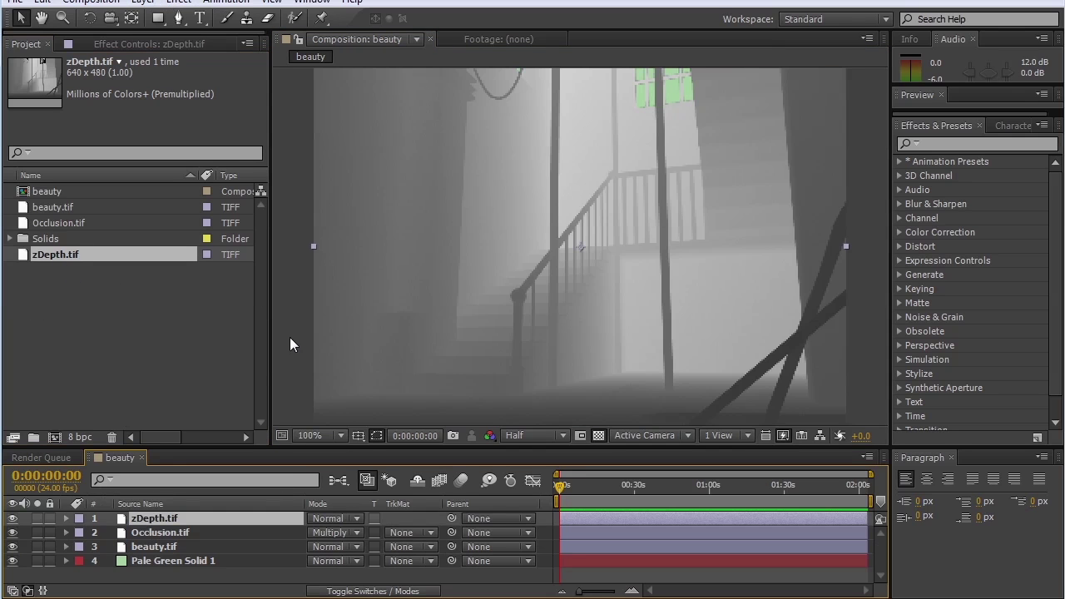
click(142, 2)
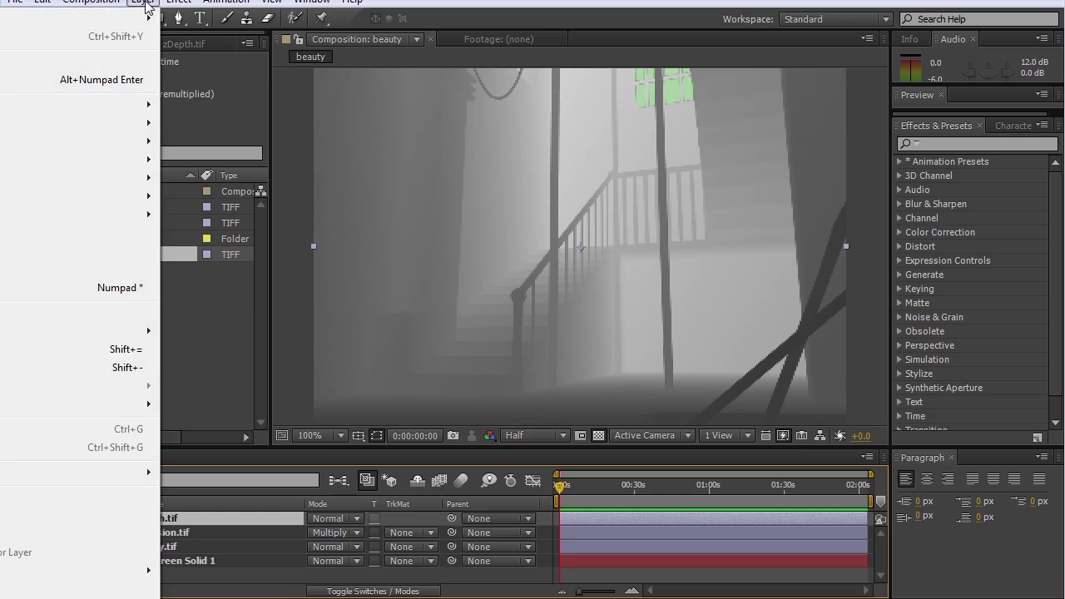
mouse_move(138, 18)
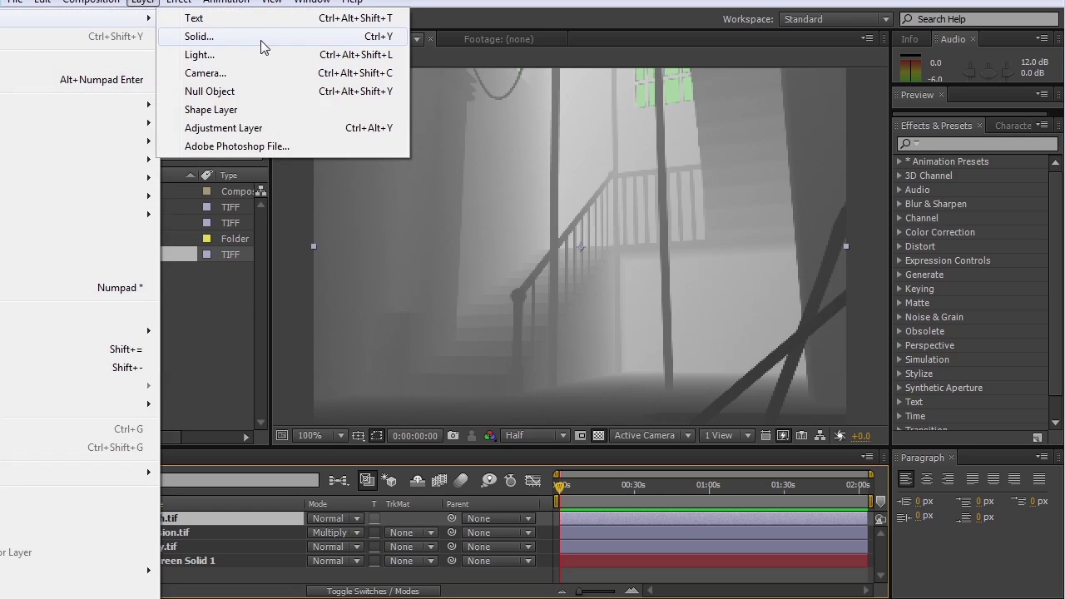
click(290, 134)
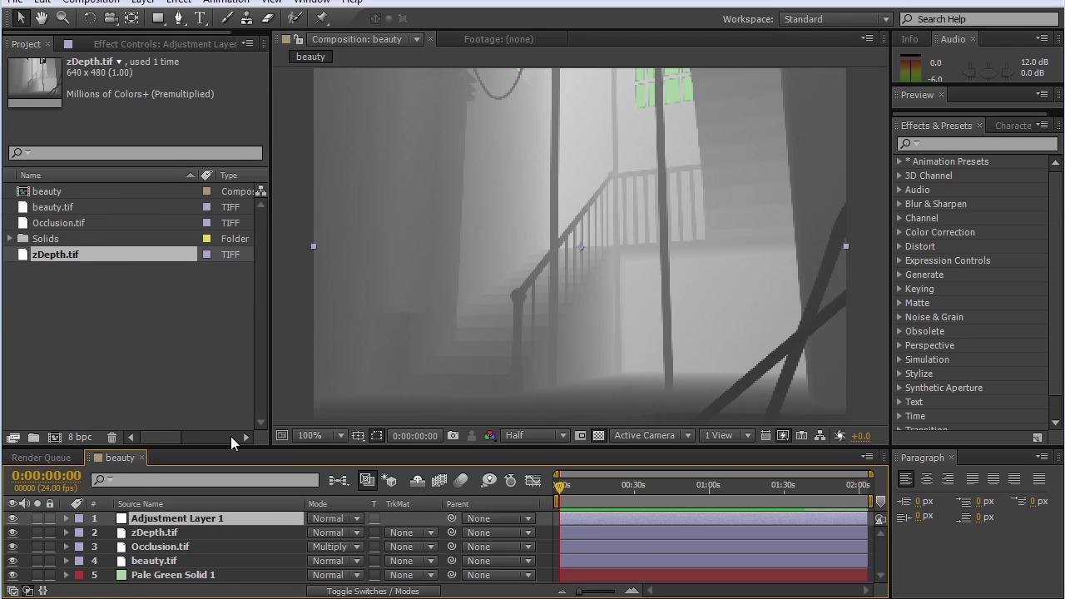
key(Return)
text(zdepthAdjst)
key(Return)
Apply Blur & Sharpen > Camera Lens Blur to the zdepthAdjst layer.
click(176, 2)
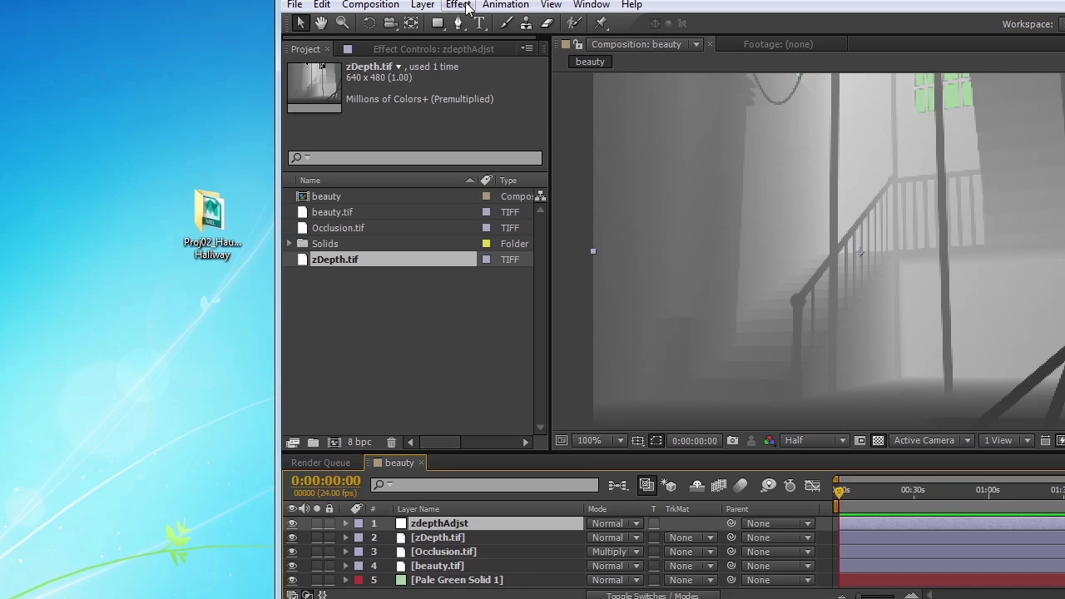
click(178, 2)
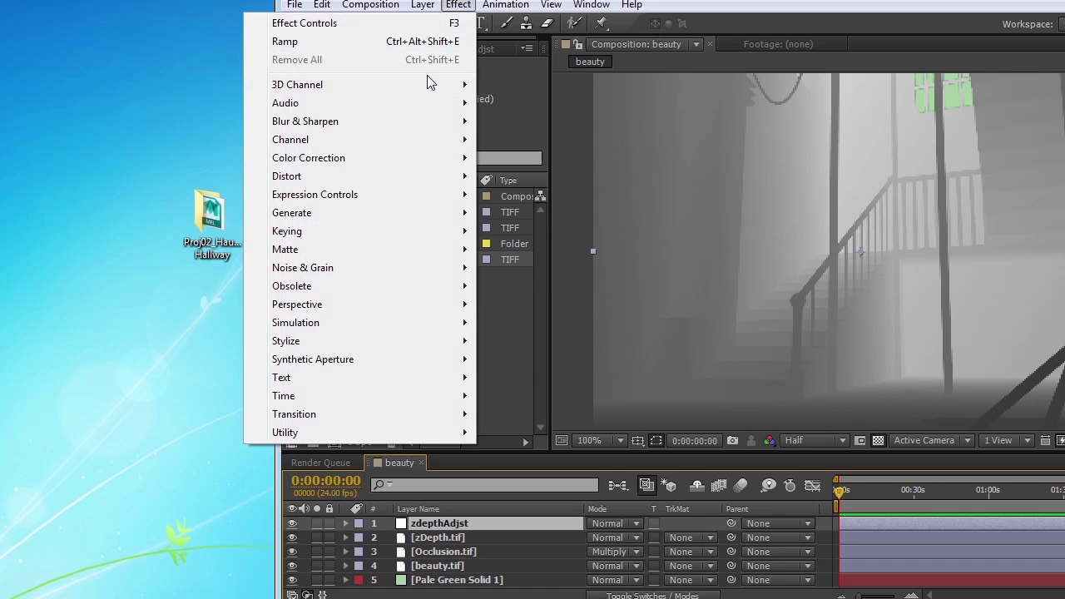
mouse_move(357, 122)
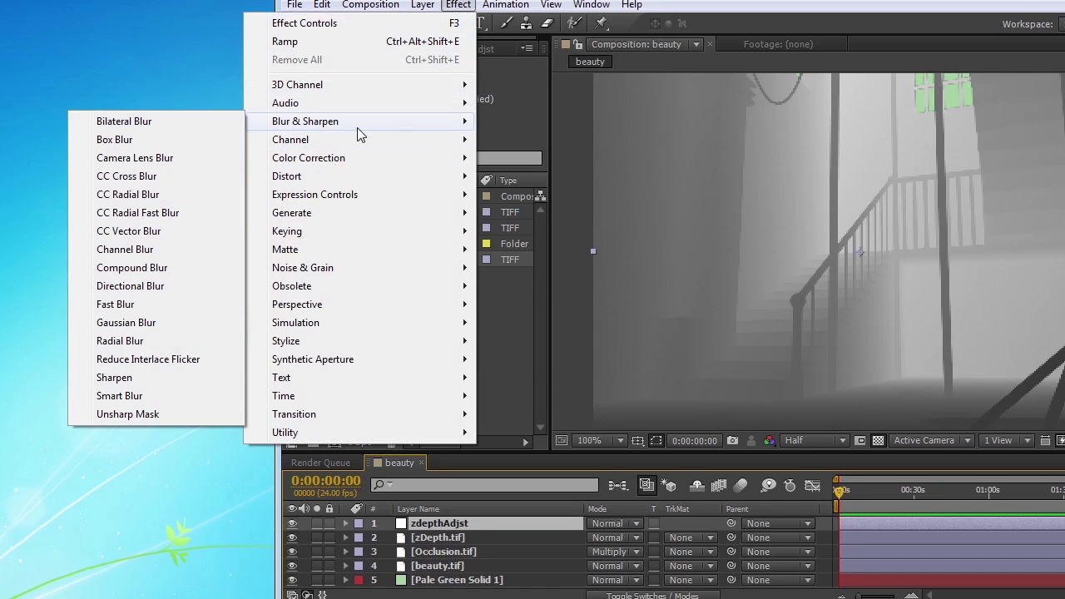
click(169, 158)
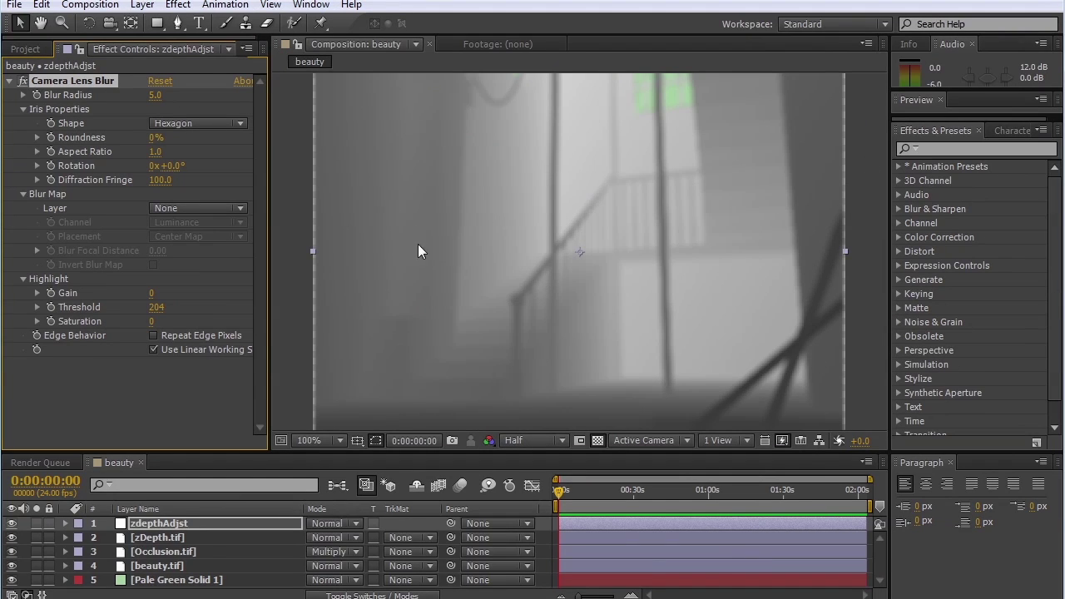
Enable Repeat Edge Pixels and set Blur Map Layer to 2. zDepth.tif.
click(190, 337)
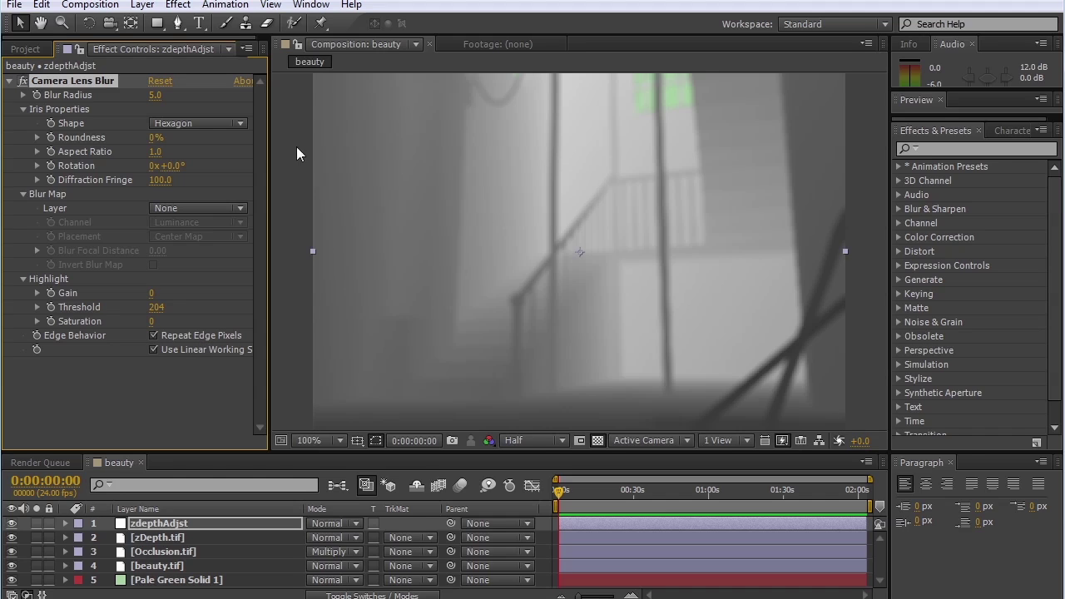
click(202, 337)
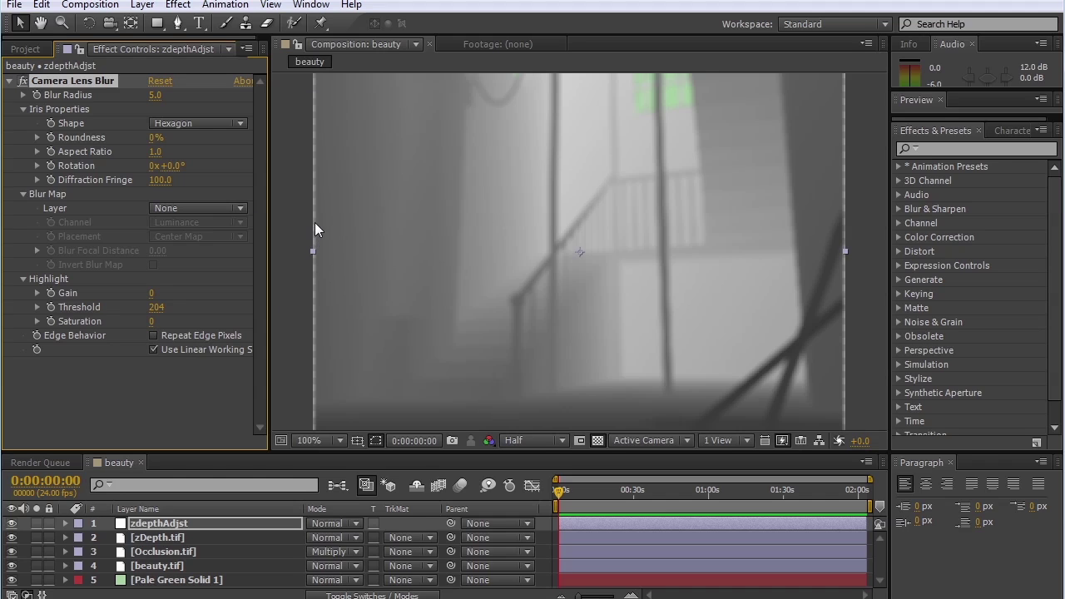
click(192, 335)
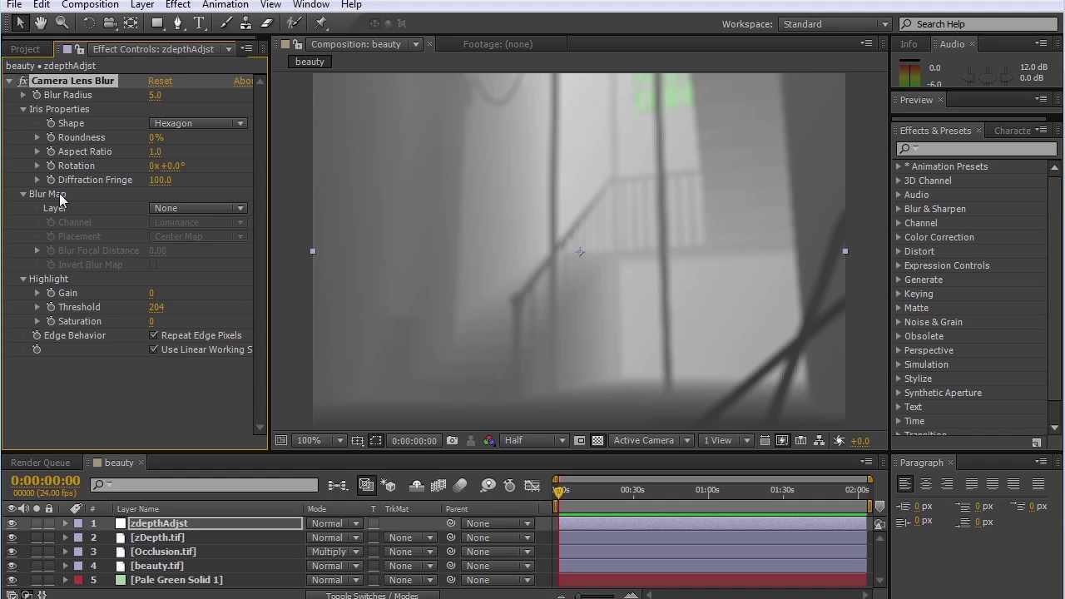
click(176, 208)
click(214, 270)
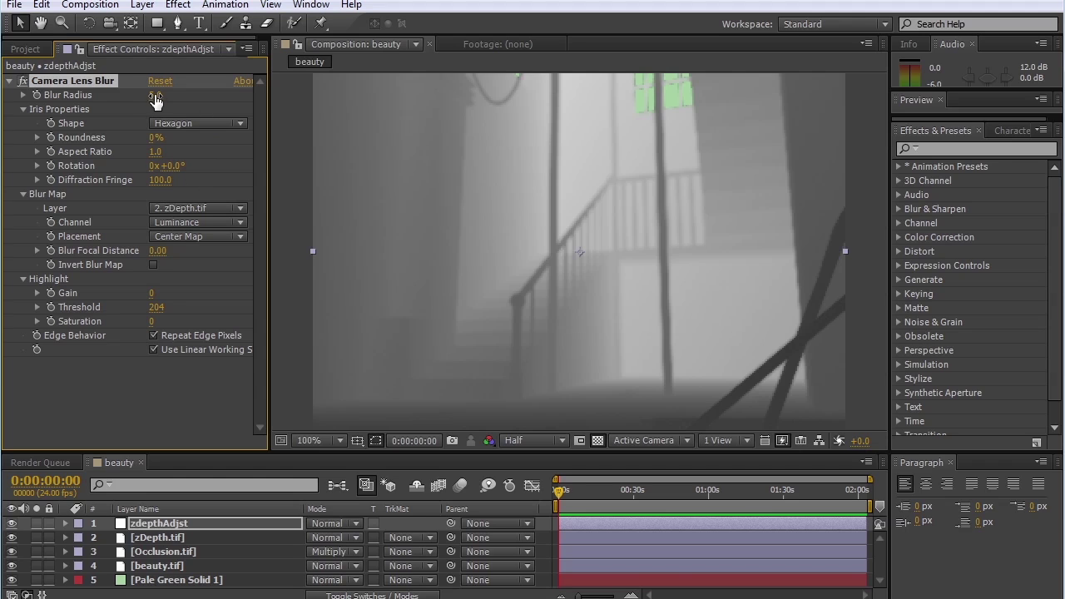
Set Camera Lens Blur radius to 15.0 and Blur Focal Distance to 0.73.
drag(155, 95, 160, 94)
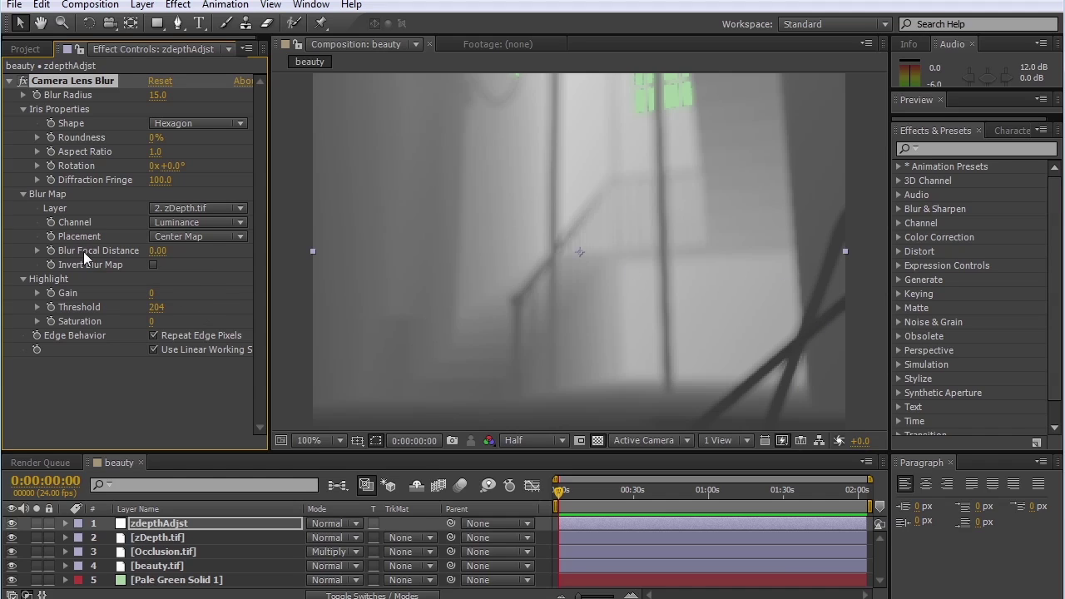
drag(157, 251, 177, 243)
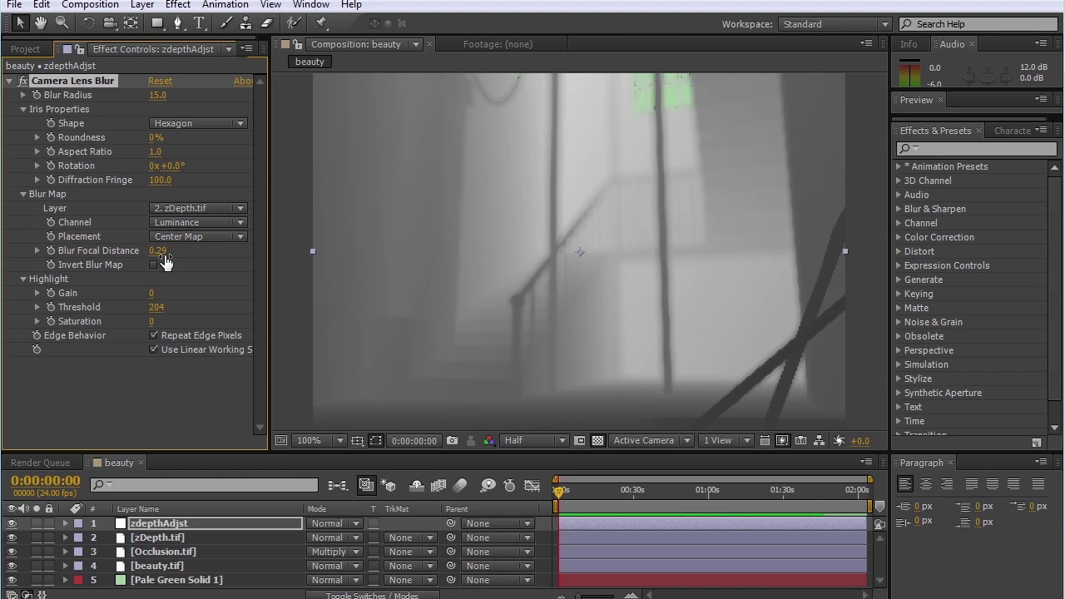
drag(163, 256, 188, 242)
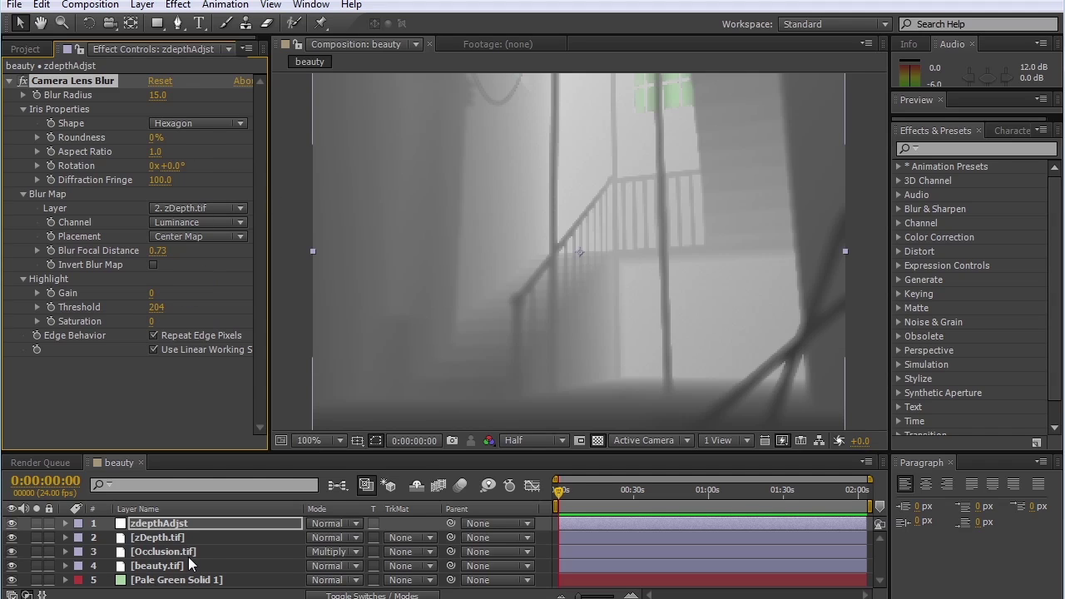
Hide the zDepth.tif layer to reveal the beauty render.
click(192, 522)
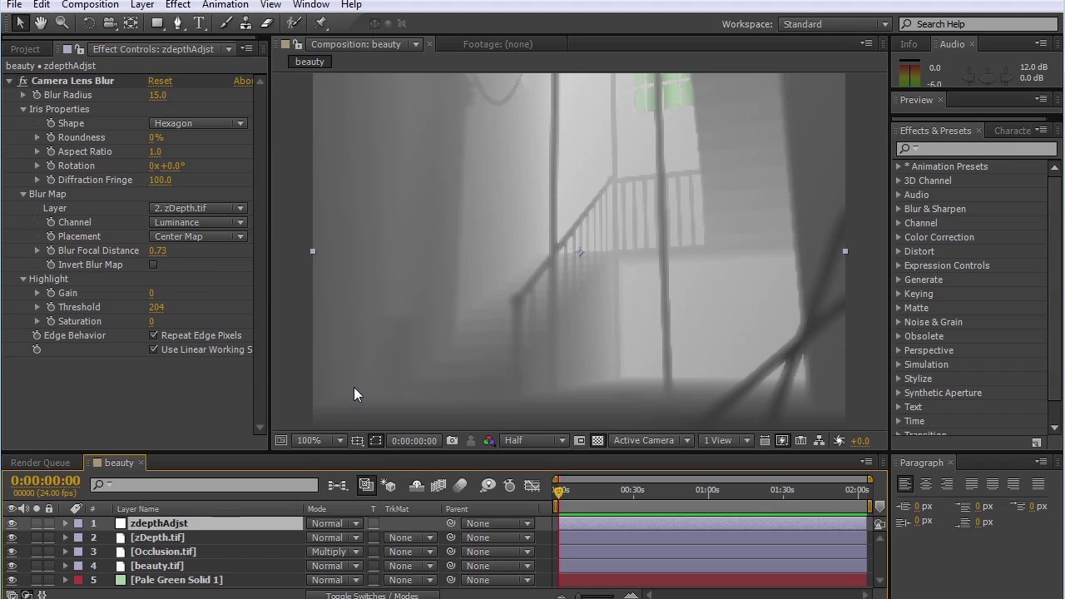
click(205, 539)
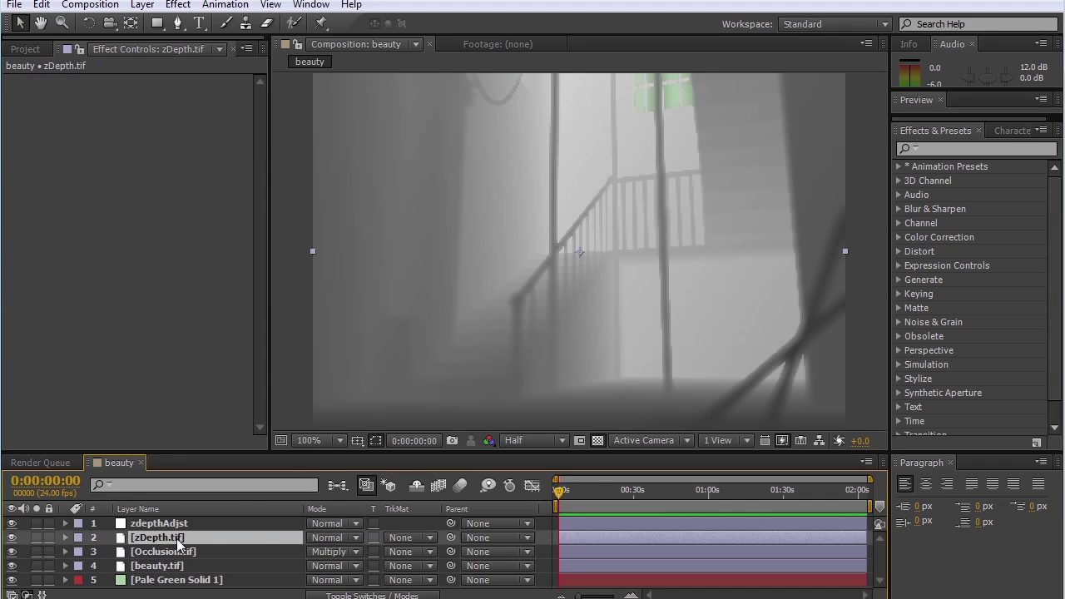
click(12, 538)
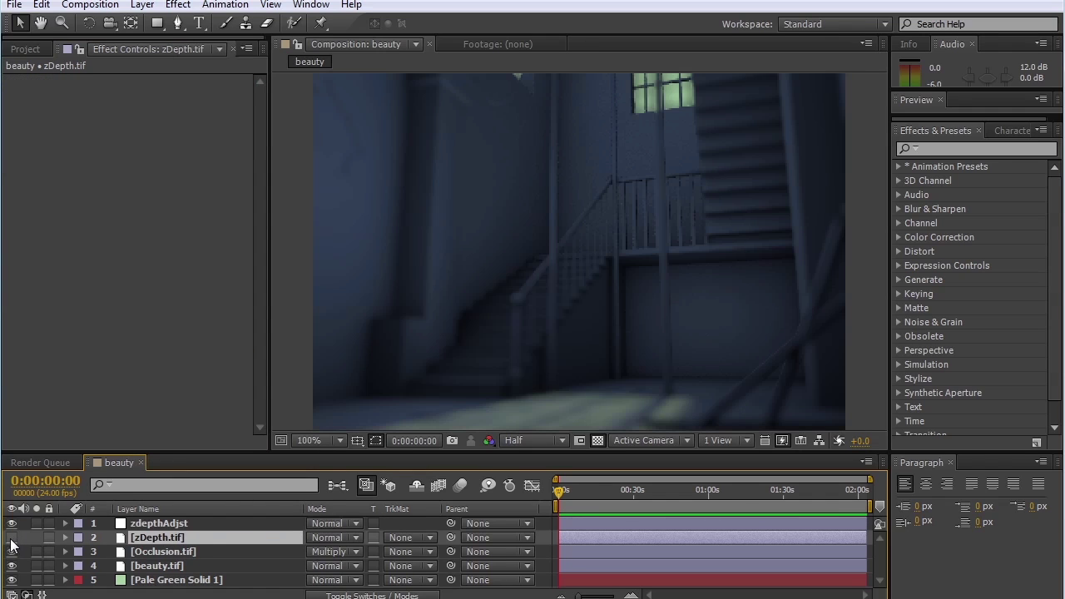
Set the zdepthAdjst blur focal distance to 0.28 and radius to 3.0.
click(155, 522)
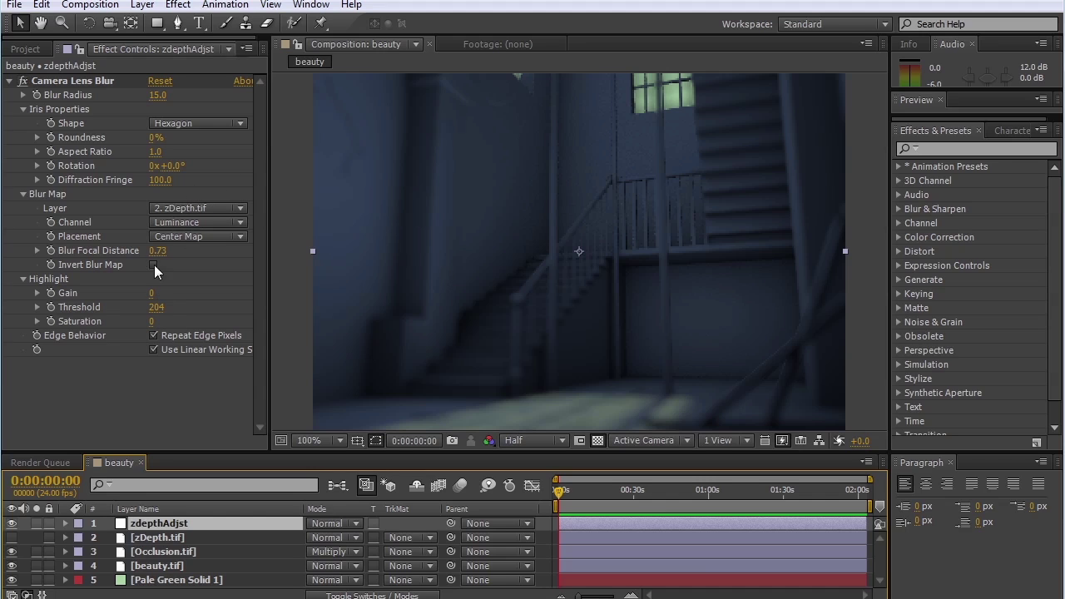
mouse_move(155, 262)
mouse_down()
mouse_move(166, 247)
mouse_move(122, 255)
mouse_move(160, 251)
mouse_up()
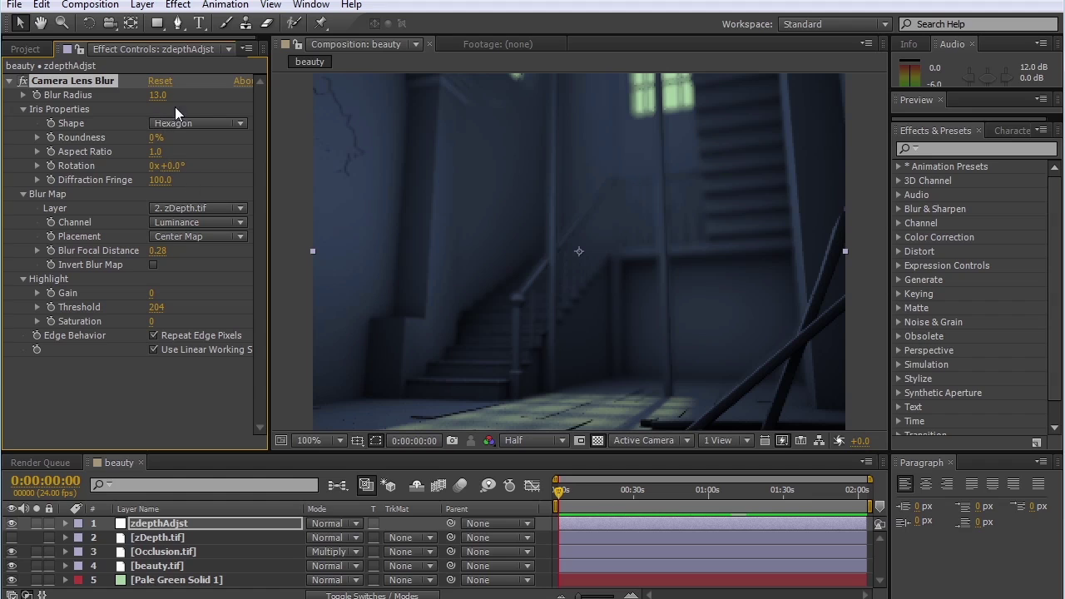
drag(165, 96, 162, 132)
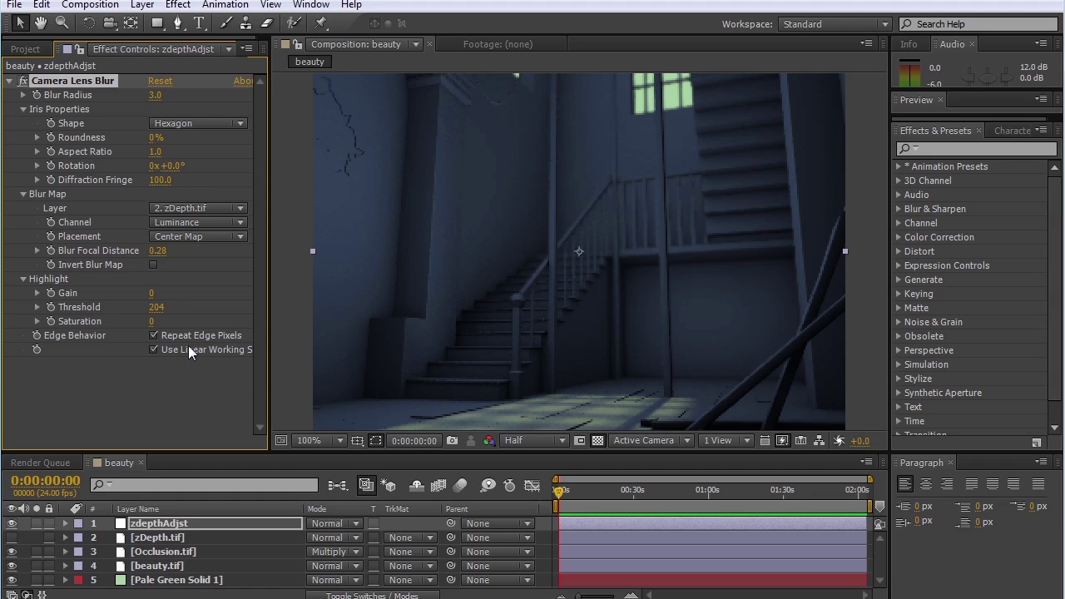